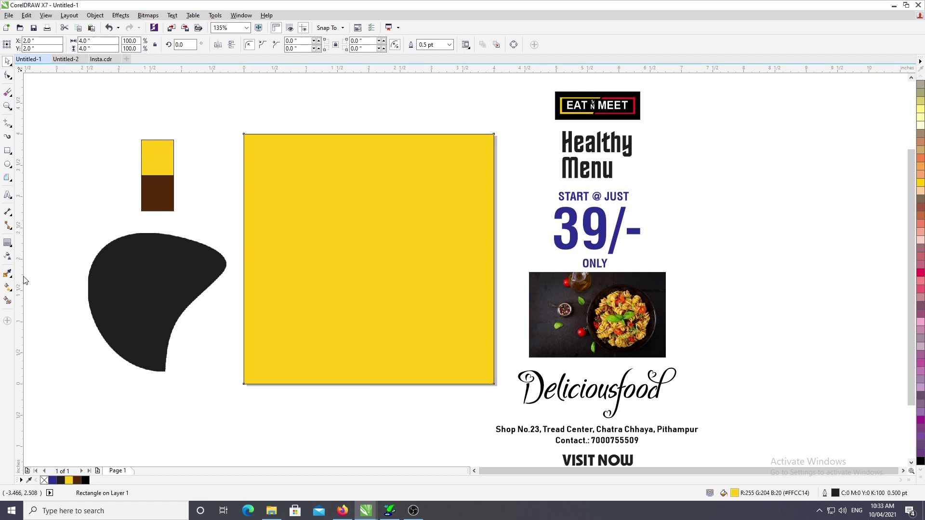
# Fill the large square with the swatch's brown and reduce it to a lower-right triangle by deleting its upper-left corner node.
pyautogui.click(157, 185)
pyautogui.click(326, 193)
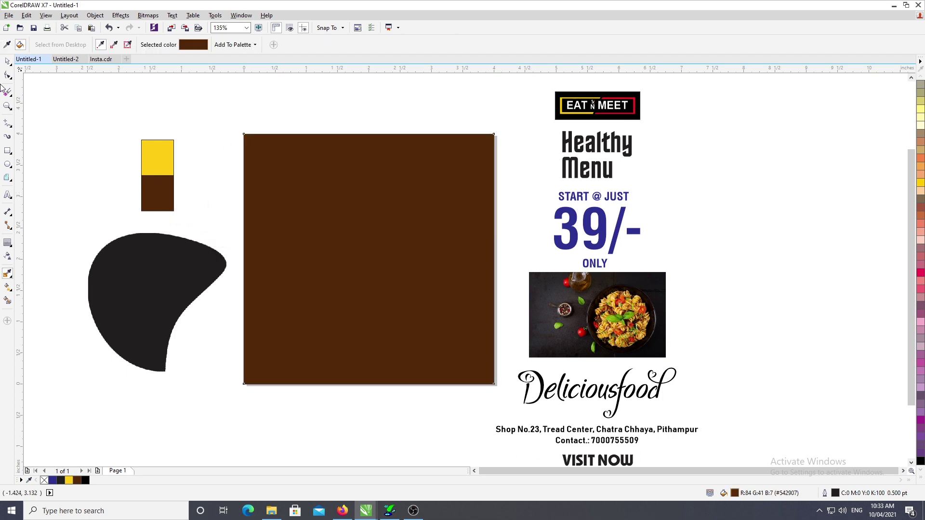
pyautogui.click(8, 76)
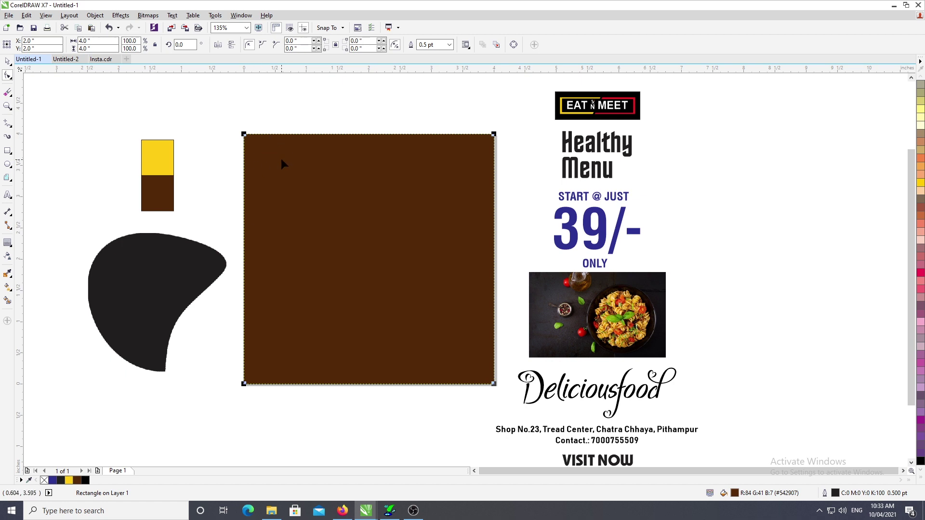
pyautogui.hotkey('ctrl', 'q')
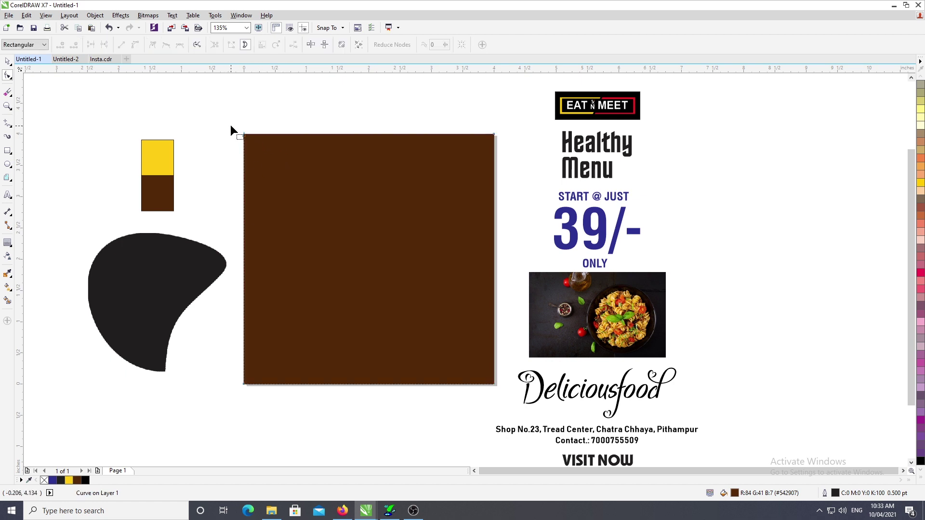
pyautogui.moveTo(227, 123); pyautogui.dragTo(287, 157)
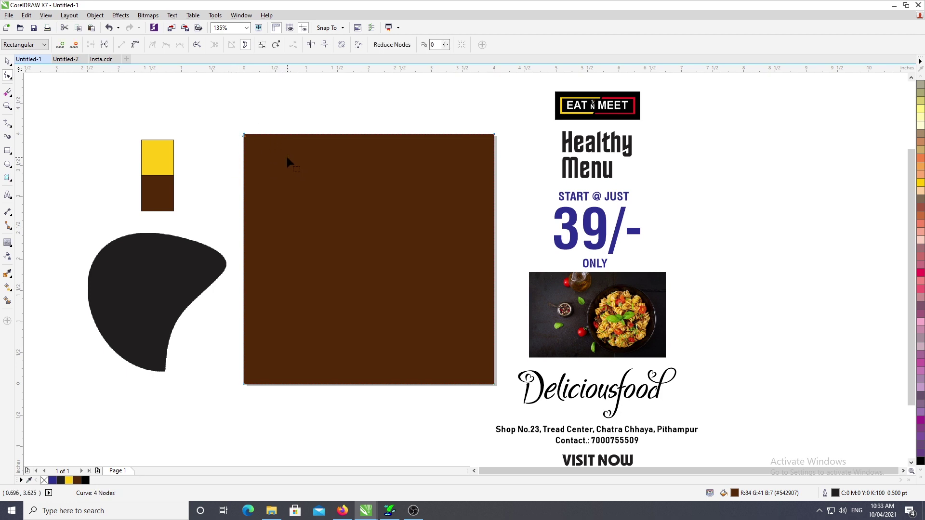
pyautogui.press('Delete')
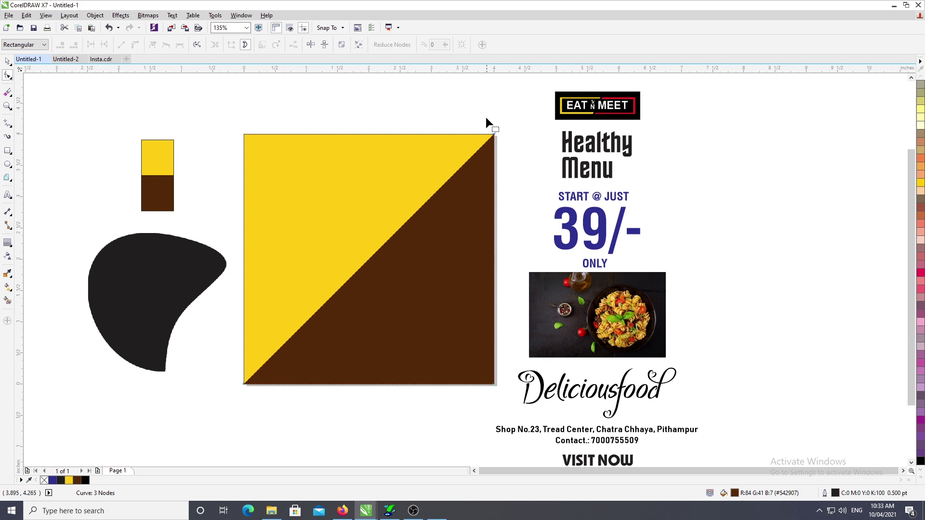
# Convert the brown triangle's diagonal edge to a curve and bend it into a gentle S-shape.
pyautogui.moveTo(493, 136); pyautogui.dragTo(494, 138)
pyautogui.moveTo(213, 366); pyautogui.dragTo(259, 406)
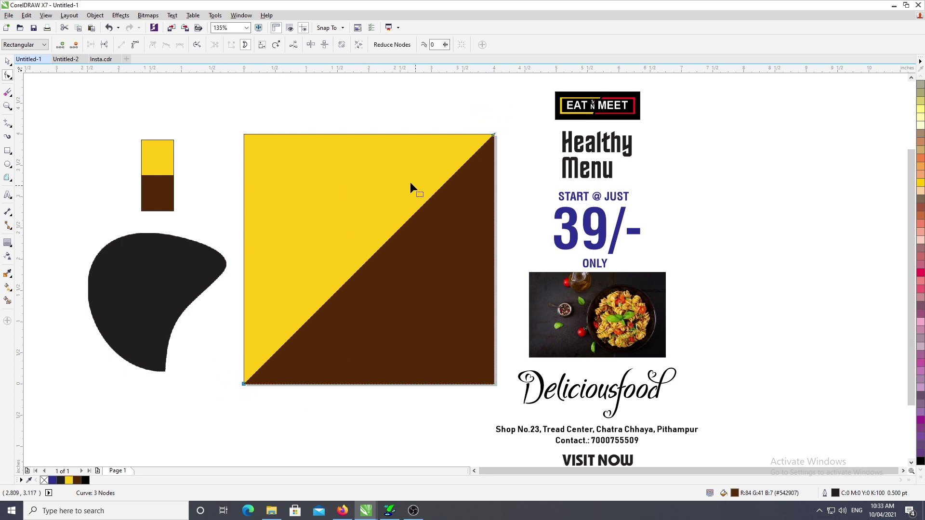
pyautogui.click(135, 44)
pyautogui.moveTo(470, 159); pyautogui.dragTo(470, 161)
pyautogui.moveTo(515, 112); pyautogui.dragTo(468, 184)
pyautogui.moveTo(413, 217); pyautogui.dragTo(473, 283)
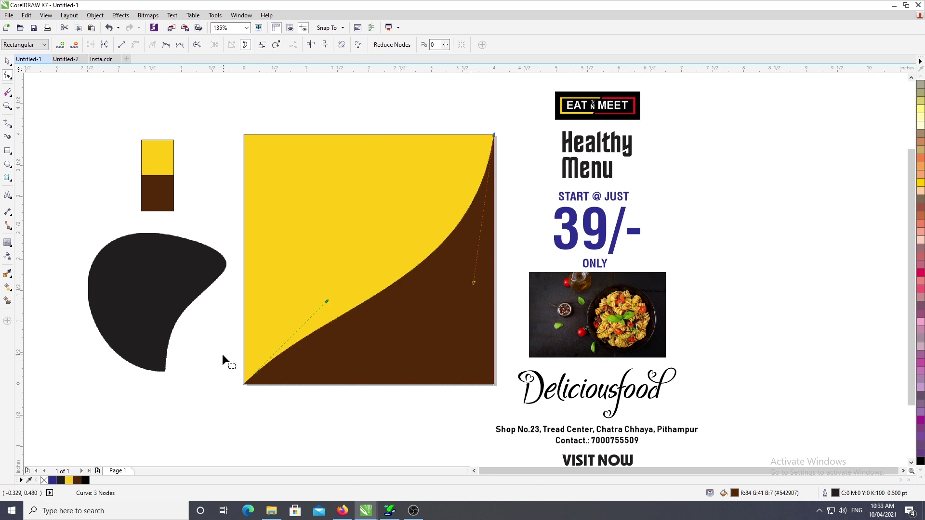
# Refine the brown shape's curved edge with its two end handles to deepen the S-curve.
pyautogui.moveTo(327, 300); pyautogui.dragTo(285, 268)
pyautogui.moveTo(473, 283); pyautogui.dragTo(483, 287)
pyautogui.moveTo(284, 269); pyautogui.dragTo(275, 264)
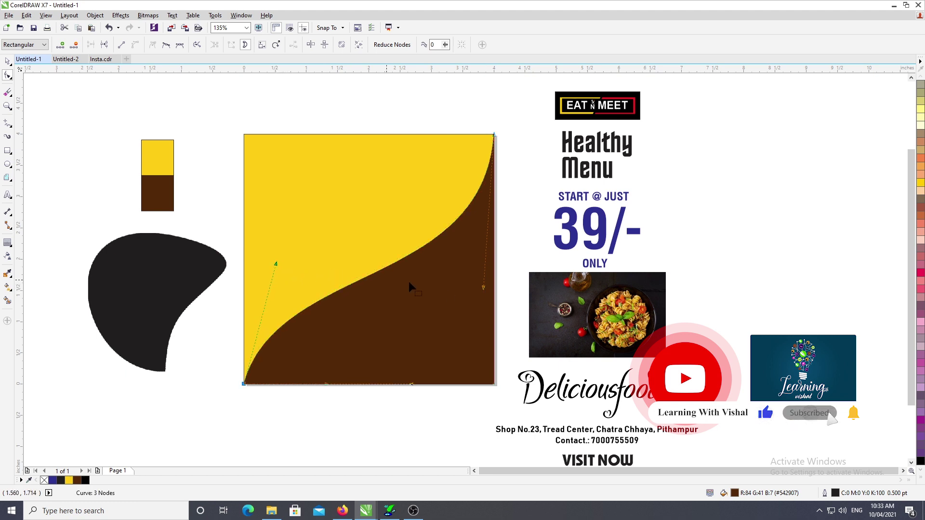
pyautogui.moveTo(491, 289); pyautogui.dragTo(484, 306)
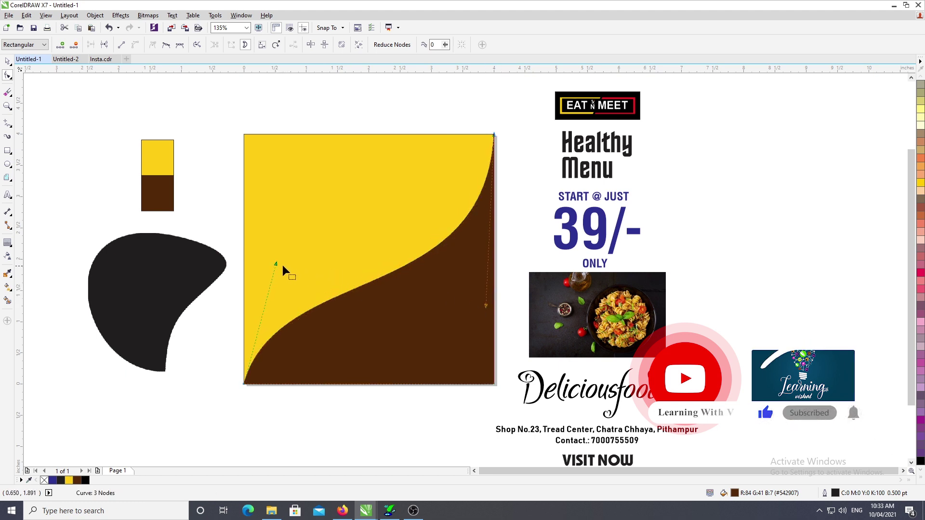
pyautogui.moveTo(276, 264); pyautogui.dragTo(270, 262)
pyautogui.press('space')
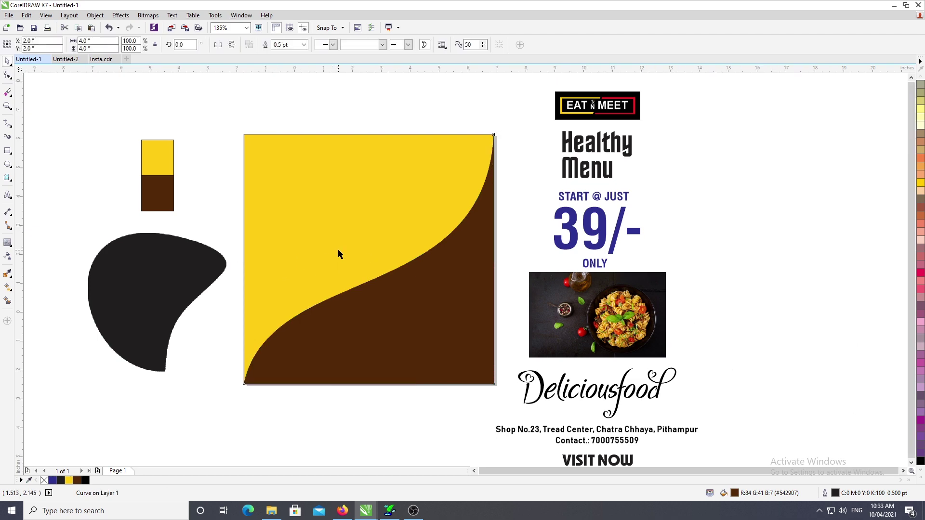
# Move the black shape bitmap onto the middle of the yellow and brown square and bring it to the front.
pyautogui.scroll(-4, 338, 250)
pyautogui.click(375, 368)
pyautogui.press('F4')
pyautogui.moveTo(192, 269); pyautogui.dragTo(295, 248)
pyautogui.scroll(-4, 118, 262)
pyautogui.press('F4')
pyautogui.scroll(-1, 153, 267)
pyautogui.scroll(1, 159, 255)
pyautogui.scroll(-1, 165, 252)
pyautogui.hotkey('shift', 'pageup')
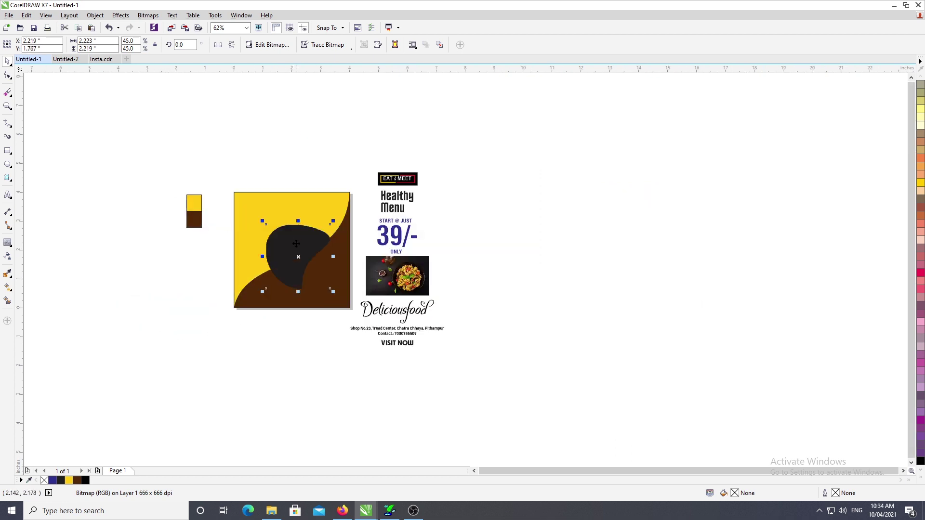
pyautogui.scroll(2, 303, 242)
pyautogui.moveTo(411, 246)
pyautogui.mouseDown()
pyautogui.moveTo(401, 234)
pyautogui.moveTo(410, 236)
pyautogui.mouseUp()
pyautogui.scroll(-2, 470, 193)
pyautogui.scroll(2, 417, 219)
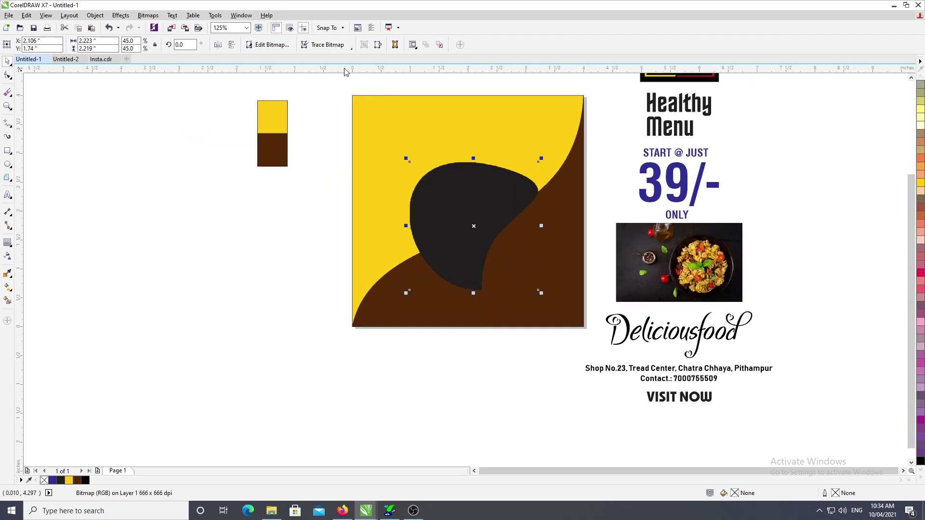
# Convert the black bitmap shape into a vector curve with Quick Trace.
pyautogui.click(324, 45)
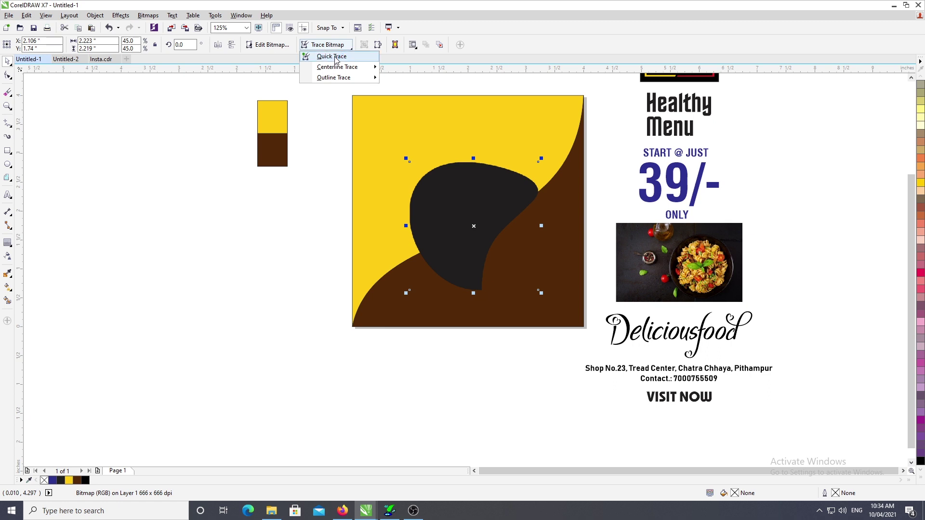
pyautogui.click(331, 57)
pyautogui.click(435, 281)
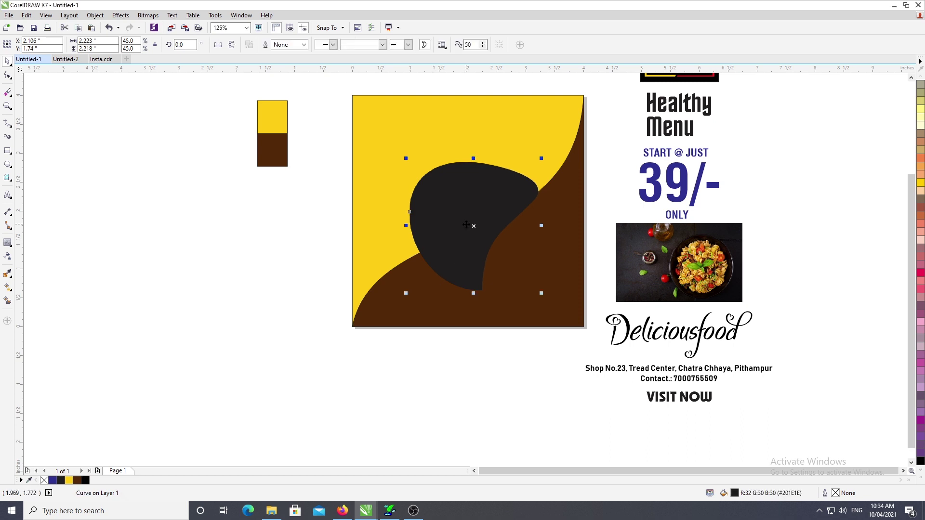
# Move the traced curve and its source bitmap off the square, and delete the bitmap.
pyautogui.moveTo(468, 218)
pyautogui.mouseDown()
pyautogui.moveTo(287, 256)
pyautogui.moveTo(278, 250)
pyautogui.mouseUp()
pyautogui.moveTo(476, 206)
pyautogui.mouseDown()
pyautogui.moveTo(107, 256)
pyautogui.moveTo(152, 244)
pyautogui.mouseUp()
pyautogui.scroll(1, 152, 244)
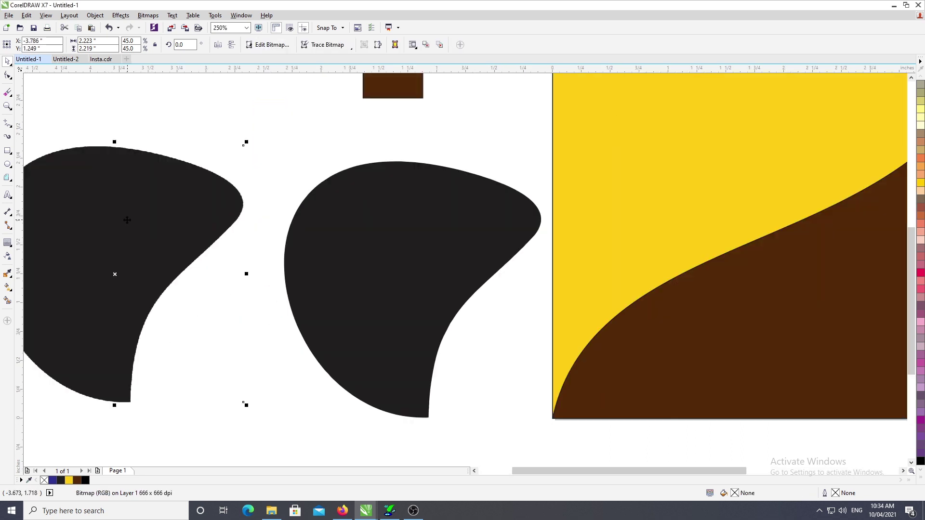
pyautogui.scroll(-1, 164, 224)
pyautogui.scroll(1, 166, 225)
pyautogui.click(315, 238)
pyautogui.scroll(-1, 313, 219)
pyautogui.click(254, 227)
pyautogui.press('Delete')
pyautogui.scroll(-1, 293, 233)
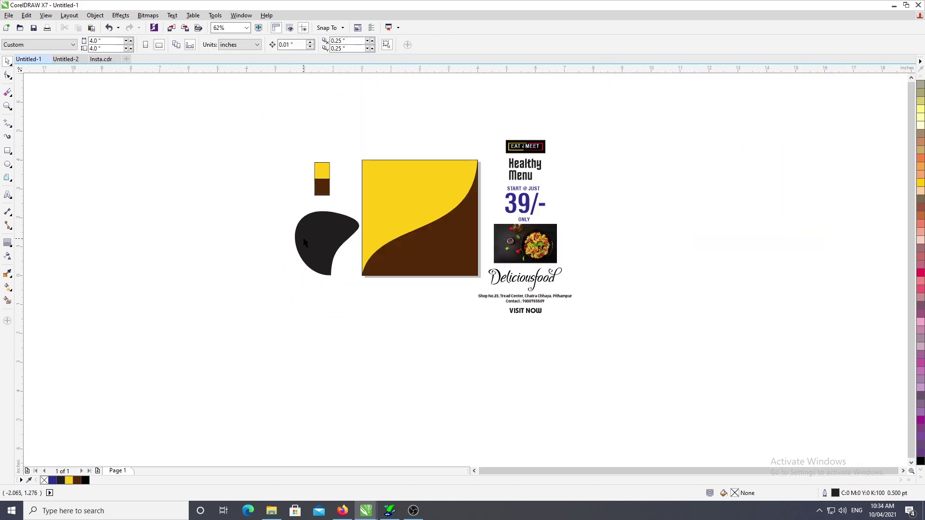
# Move the traced black shape back onto the square and enlarge it to about 2.8 by 2.8 inches.
pyautogui.press('F4')
pyautogui.moveTo(235, 272); pyautogui.dragTo(444, 228)
pyautogui.scroll(-1, 437, 211)
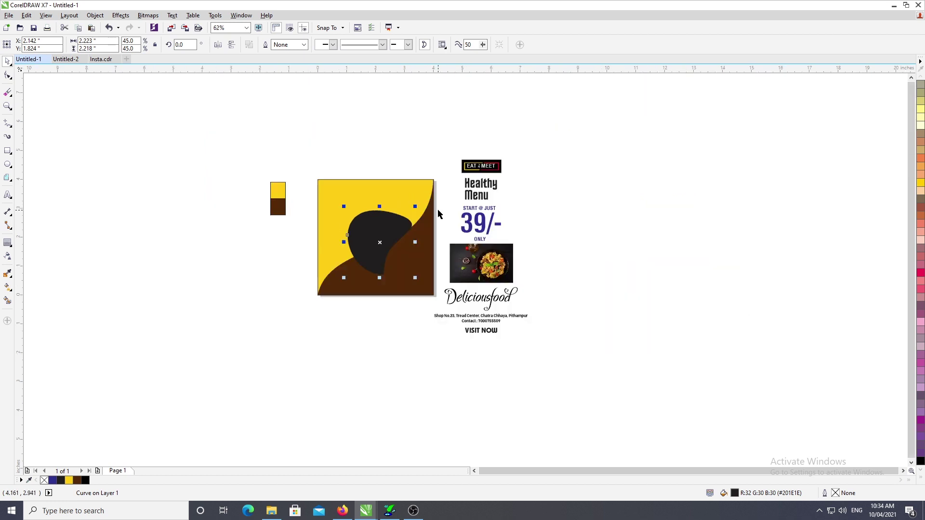
pyautogui.scroll(1, 437, 214)
pyautogui.moveTo(391, 205); pyautogui.dragTo(404, 191)
pyautogui.moveTo(356, 265); pyautogui.dragTo(352, 258)
pyautogui.moveTo(399, 348); pyautogui.dragTo(402, 352)
pyautogui.moveTo(334, 278); pyautogui.dragTo(336, 276)
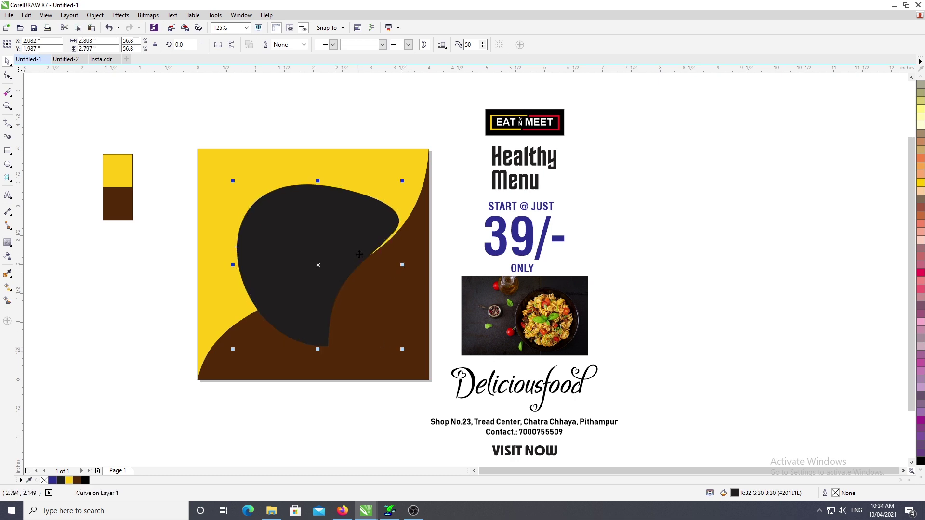
pyautogui.moveTo(357, 243); pyautogui.dragTo(356, 243)
# Rotate the black shape clockwise to about 347 degrees and shrink it to about 54% scale along the brown curve.
pyautogui.click(397, 183)
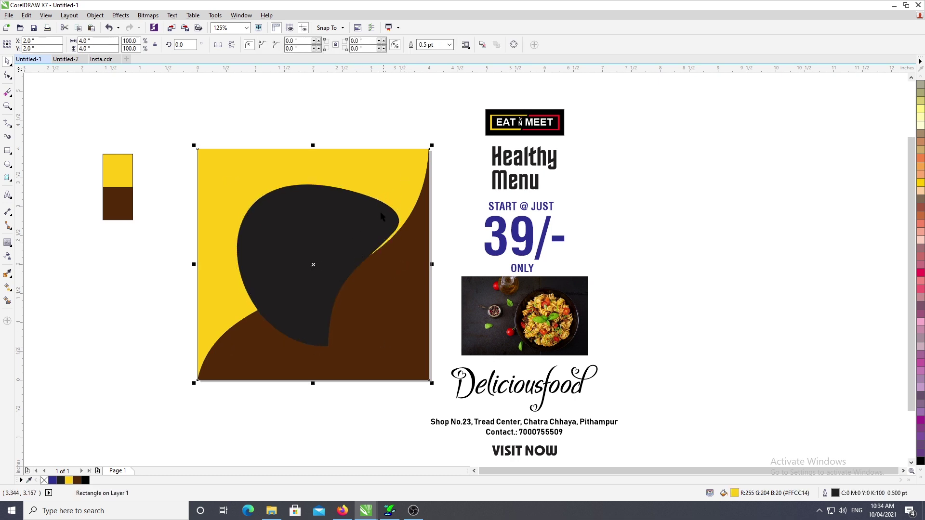
pyautogui.doubleClick(383, 213)
pyautogui.press('space')
pyautogui.click(382, 206)
pyautogui.moveTo(405, 182); pyautogui.dragTo(421, 203)
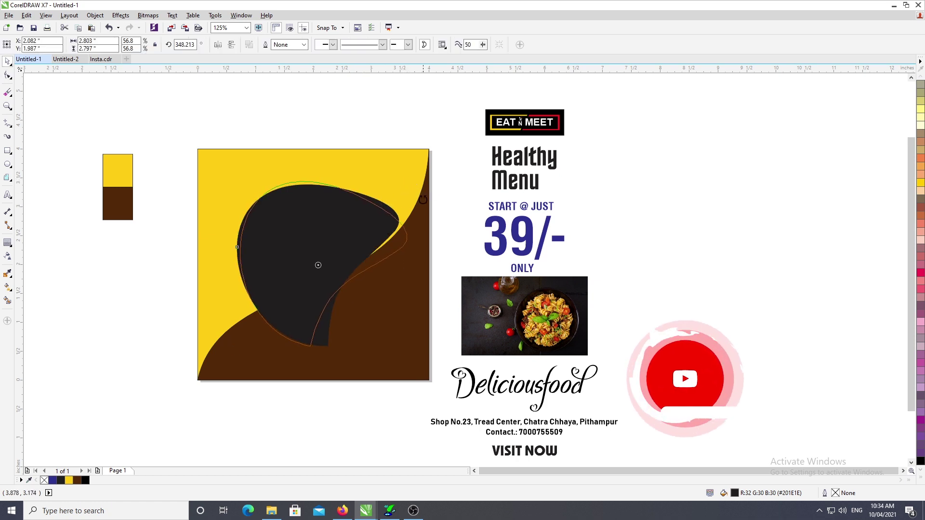
pyautogui.click(346, 234)
pyautogui.moveTo(403, 183)
pyautogui.mouseDown()
pyautogui.moveTo(411, 178)
pyautogui.moveTo(401, 186)
pyautogui.mouseUp()
pyautogui.moveTo(333, 255); pyautogui.dragTo(336, 256)
# Center the black shape horizontally and vertically on the square.
pyautogui.keyDown('shift'); pyautogui.click(411, 309); pyautogui.keyUp('shift')
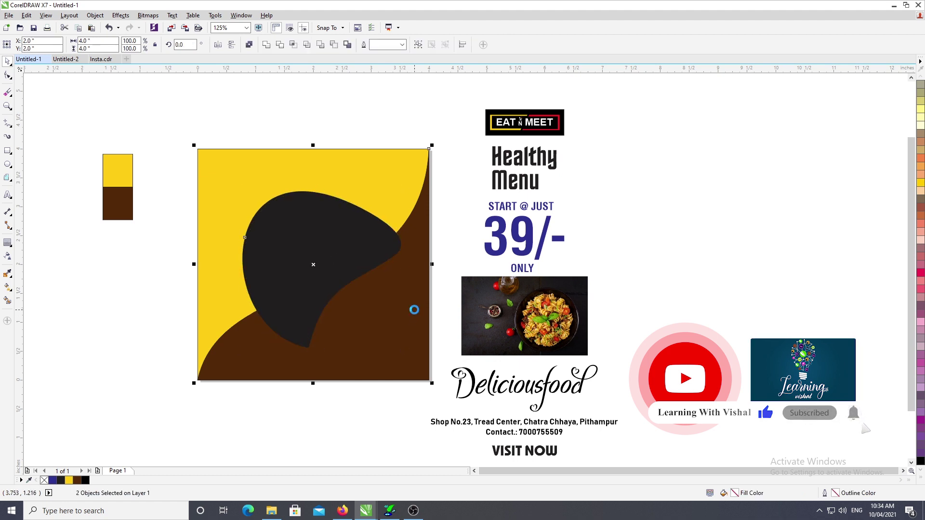
pyautogui.click(704, 179)
pyautogui.click(304, 221)
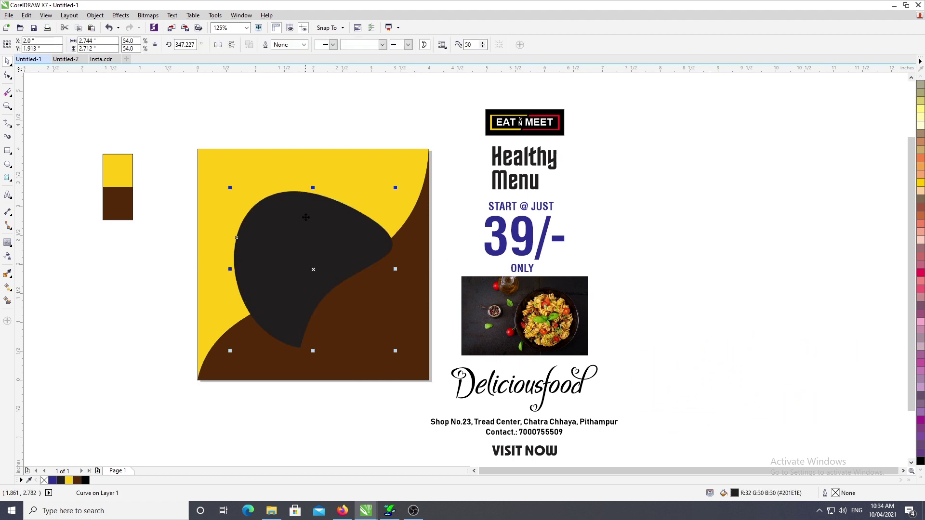
pyautogui.keyDown('shift'); pyautogui.click(361, 157); pyautogui.keyUp('shift')
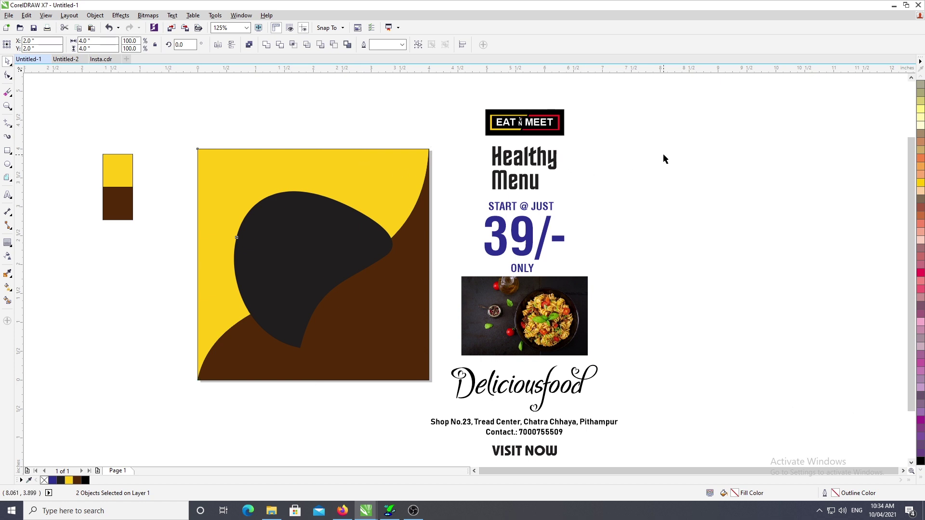
pyautogui.click(664, 155)
pyautogui.press('F4')
pyautogui.click(429, 224)
pyautogui.keyDown('shift'); pyautogui.click(440, 168); pyautogui.keyUp('shift')
pyautogui.press('e')
pyautogui.click(183, 269)
pyautogui.press('F4')
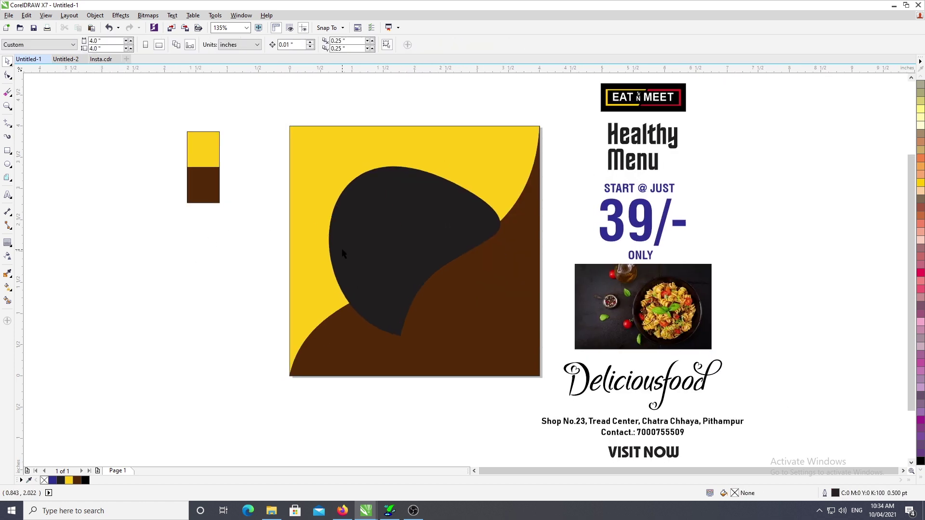
# Apply a one-step outside contour with a 0.1 inch offset and magenta fill to the black shape.
pyautogui.click(339, 220)
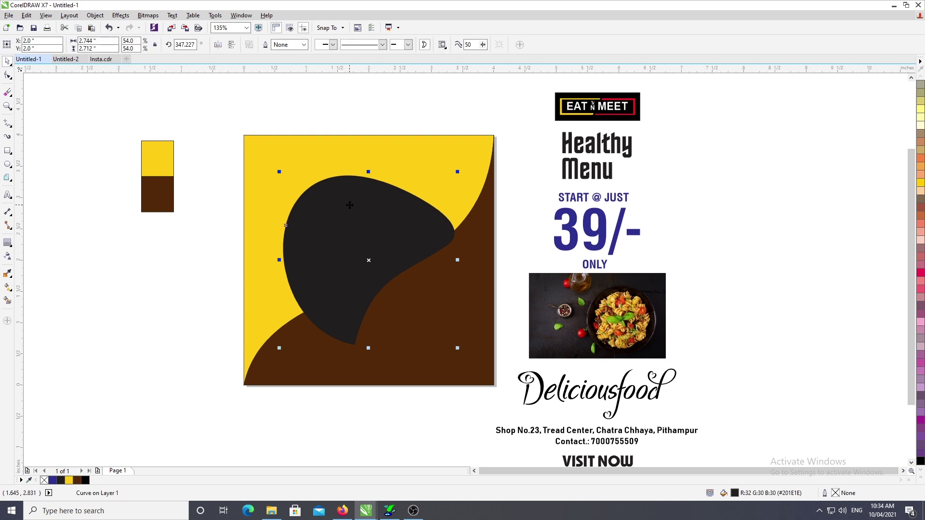
pyautogui.click(8, 242)
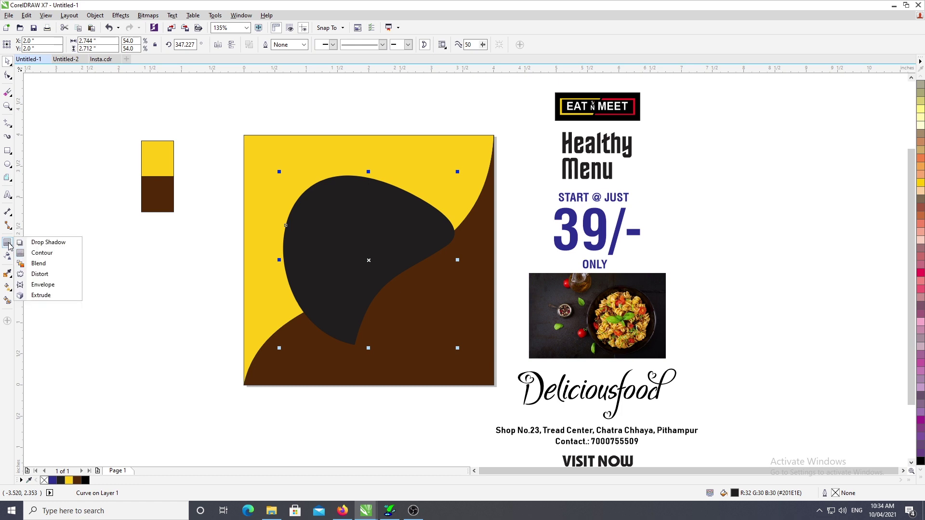
pyautogui.click(48, 253)
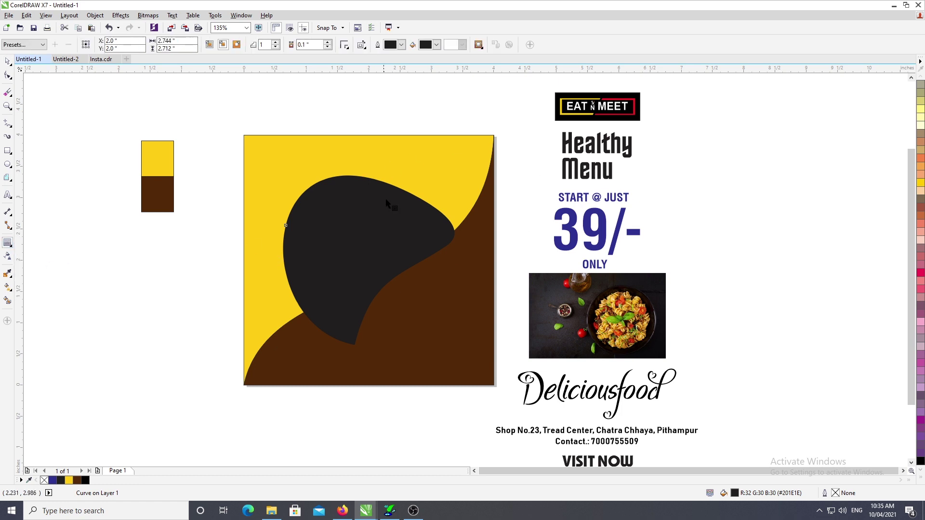
pyautogui.scroll(2, 347, 182)
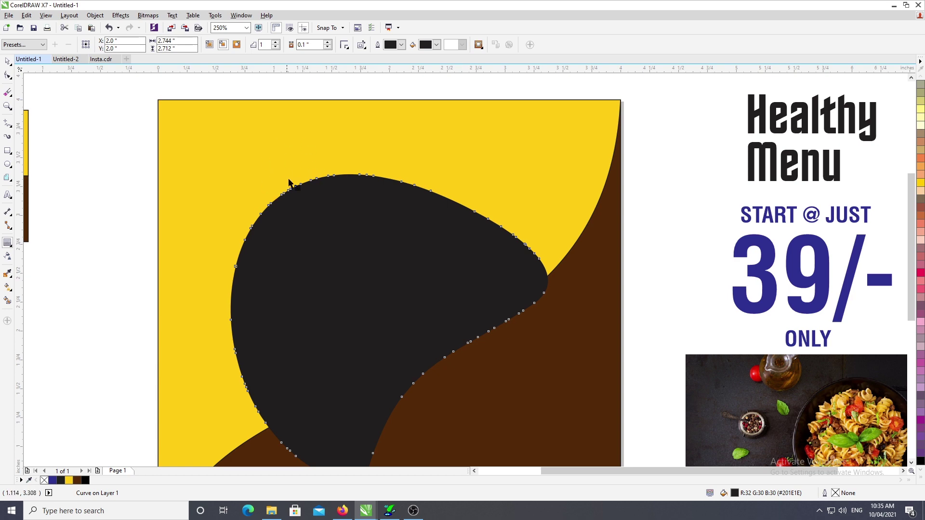
pyautogui.scroll(-2, 264, 230)
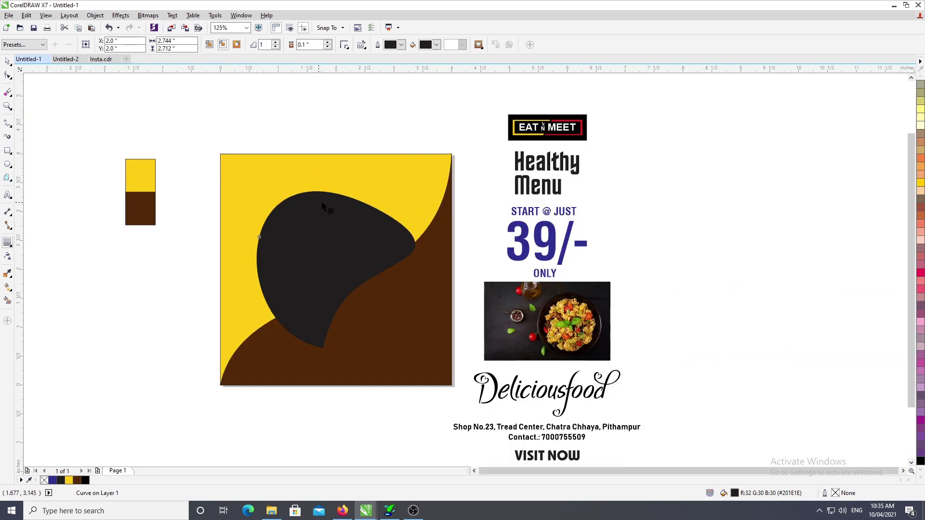
pyautogui.scroll(2, 302, 206)
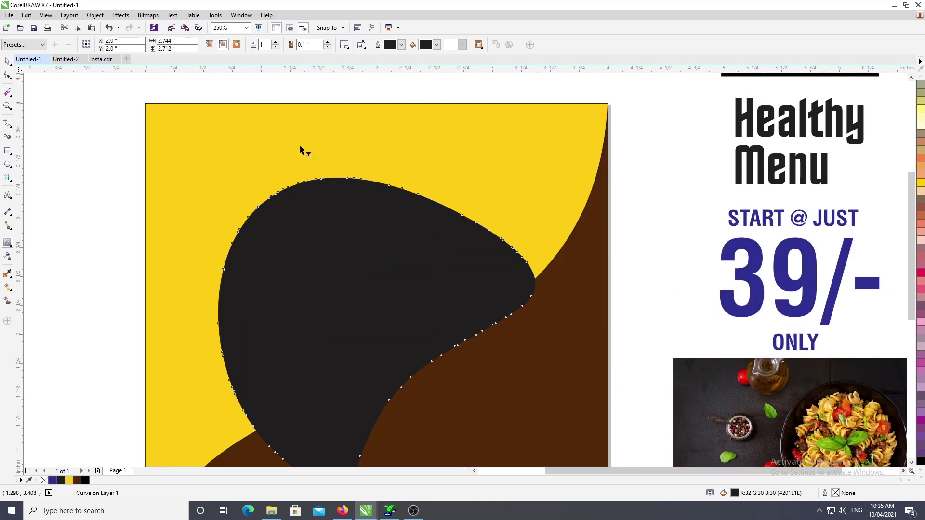
pyautogui.click(237, 45)
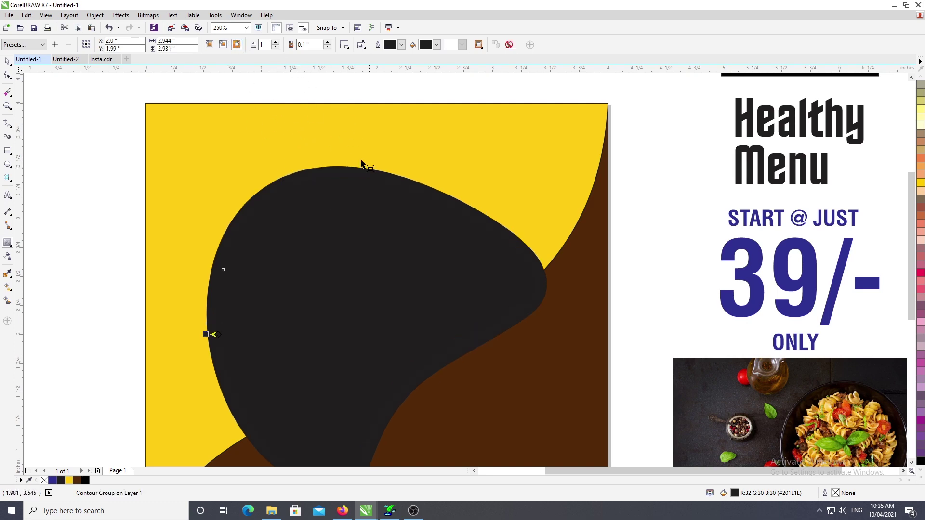
pyautogui.click(437, 45)
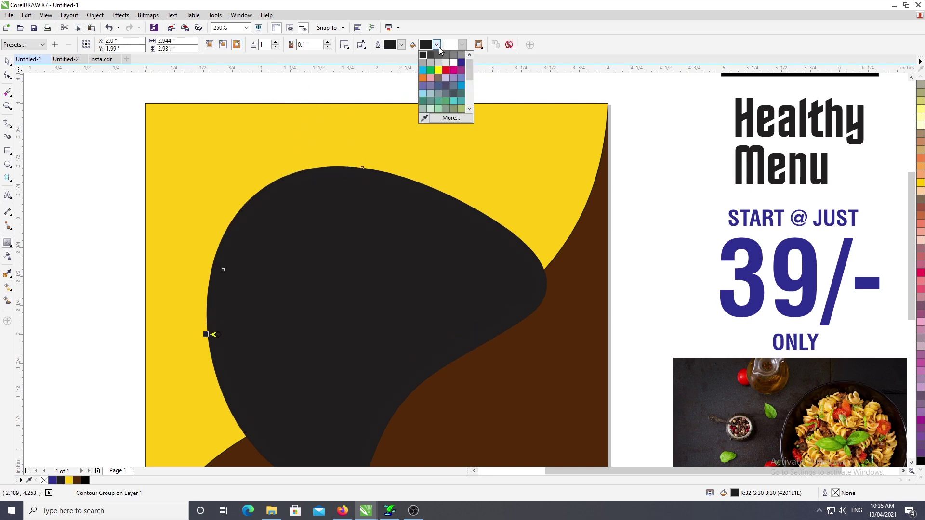
pyautogui.click(454, 71)
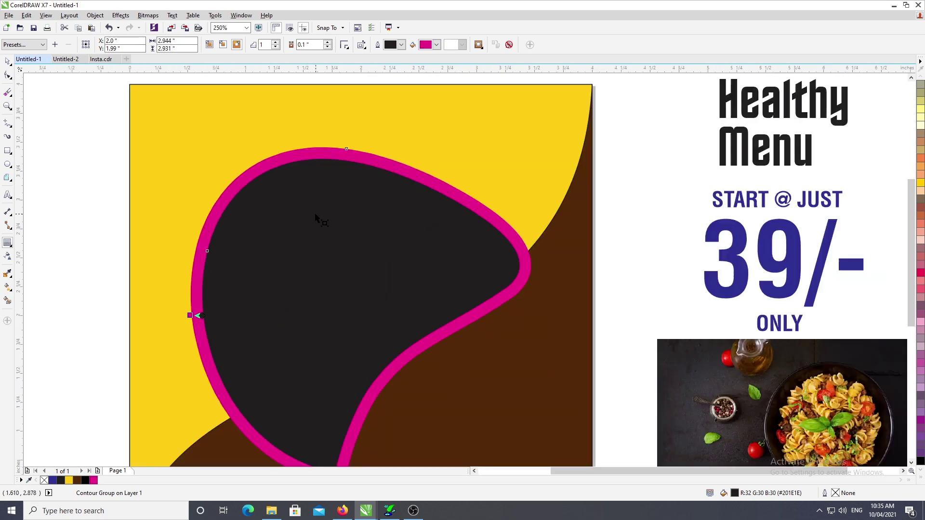
# Increase the black shape's contour to 9 steps.
pyautogui.scroll(-1, 314, 173)
pyautogui.click(275, 43)
pyautogui.click(276, 43)
pyautogui.click(275, 42)
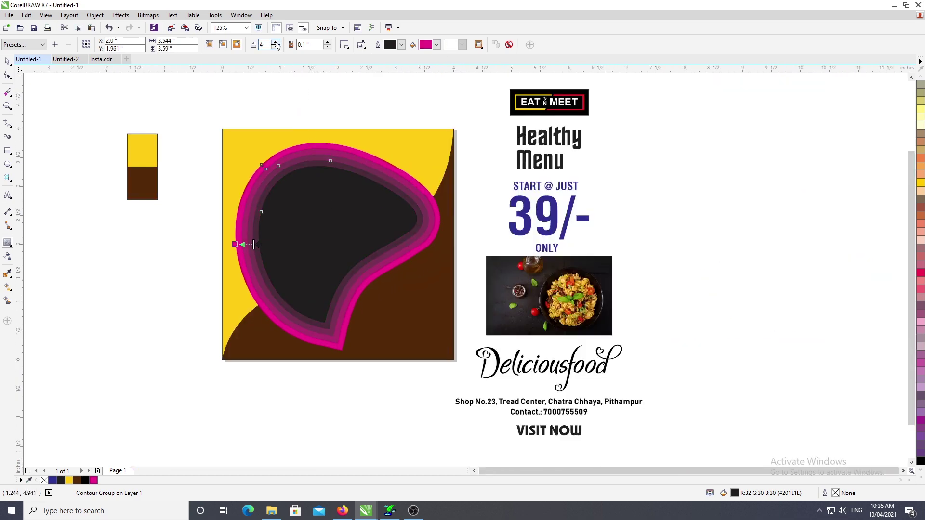
pyautogui.click(275, 43)
pyautogui.click(276, 43)
pyautogui.click(276, 43)
pyautogui.click(276, 43)
pyautogui.click(276, 42)
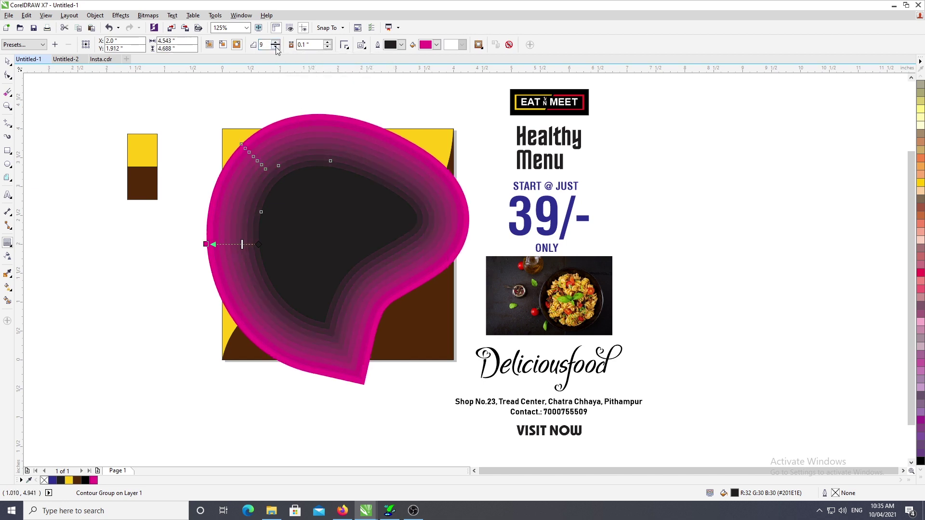
# Reduce the black shape's contour to 1 step.
pyautogui.click(275, 47)
pyautogui.click(276, 47)
pyautogui.click(275, 47)
pyautogui.click(275, 47)
pyautogui.click(276, 47)
pyautogui.click(275, 46)
pyautogui.click(276, 47)
pyautogui.click(276, 47)
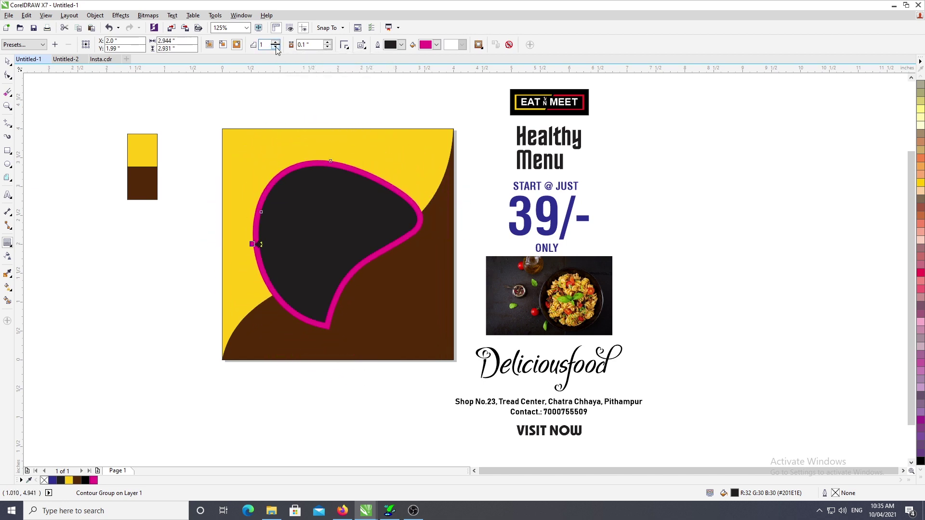
# Set the contour offset around the black shape to 0.13 inch.
pyautogui.click(327, 46)
pyautogui.click(327, 47)
pyautogui.click(328, 46)
pyautogui.click(327, 47)
pyautogui.click(327, 47)
pyautogui.click(329, 47)
pyautogui.click(328, 42)
pyautogui.doubleClick(327, 41)
pyautogui.click(327, 42)
pyautogui.doubleClick(327, 41)
pyautogui.doubleClick(327, 42)
pyautogui.click(328, 47)
pyautogui.doubleClick(328, 47)
pyautogui.doubleClick(328, 42)
pyautogui.click(328, 42)
pyautogui.doubleClick(327, 42)
pyautogui.doubleClick(328, 47)
pyautogui.click(328, 47)
pyautogui.click(328, 43)
pyautogui.click(327, 42)
pyautogui.click(328, 43)
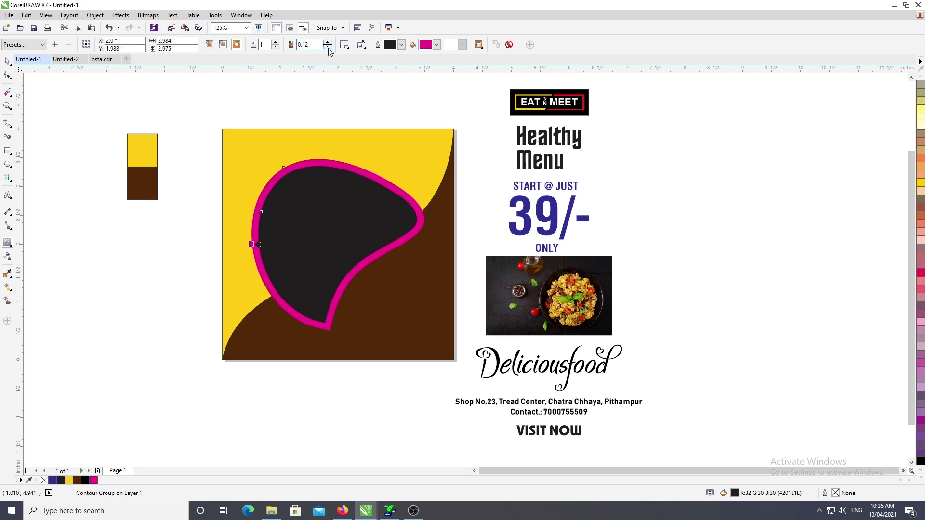
pyautogui.click(328, 47)
pyautogui.click(328, 47)
pyautogui.click(327, 48)
pyautogui.click(328, 48)
pyautogui.click(327, 42)
pyautogui.click(328, 42)
pyautogui.click(328, 42)
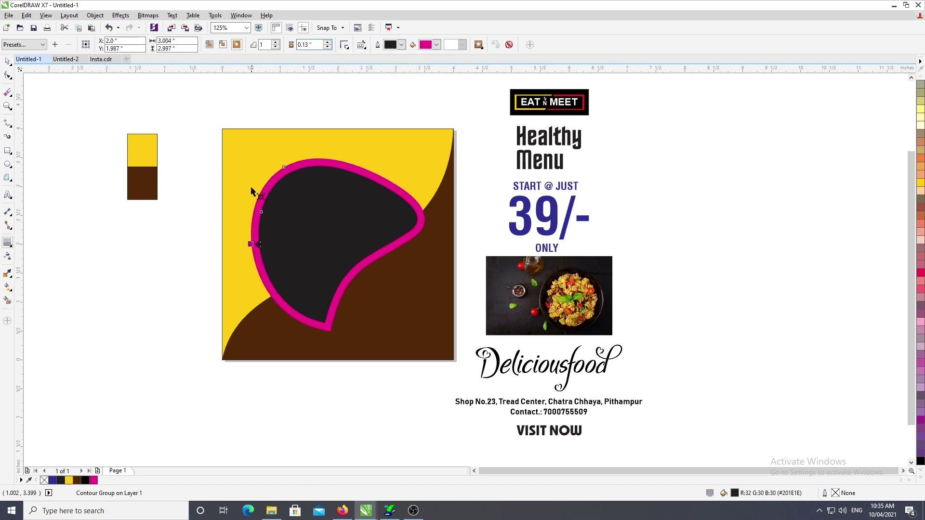
# Try moving the black shape together with its contour, and undo the move.
pyautogui.scroll(2, 284, 215)
pyautogui.scroll(-2, 314, 208)
pyautogui.click(8, 60)
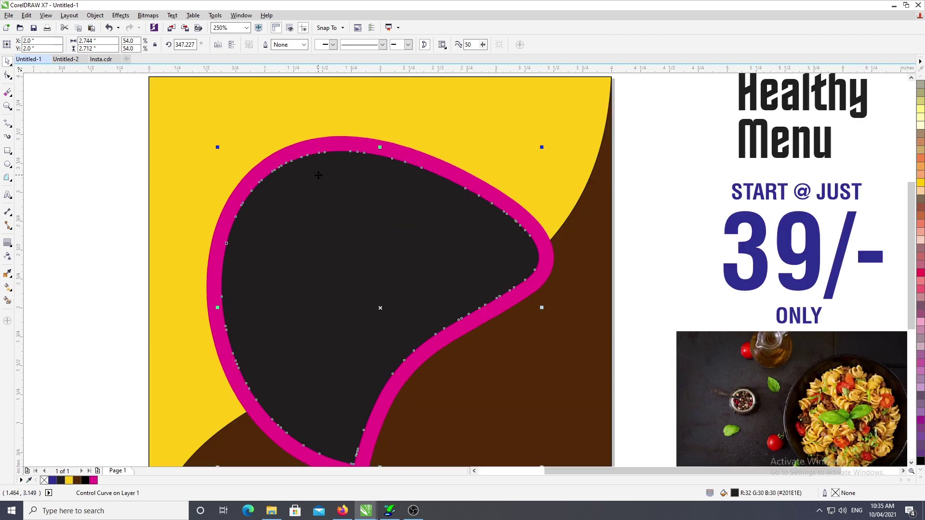
pyautogui.scroll(2, 318, 174)
pyautogui.scroll(-2, 313, 150)
pyautogui.moveTo(313, 150); pyautogui.dragTo(270, 195)
pyautogui.hotkey('ctrl', 'z')
pyautogui.hotkey('ctrl', 'z')
# Break the contour group apart so the magenta shape and the black shape become separate objects.
pyautogui.click(313, 167)
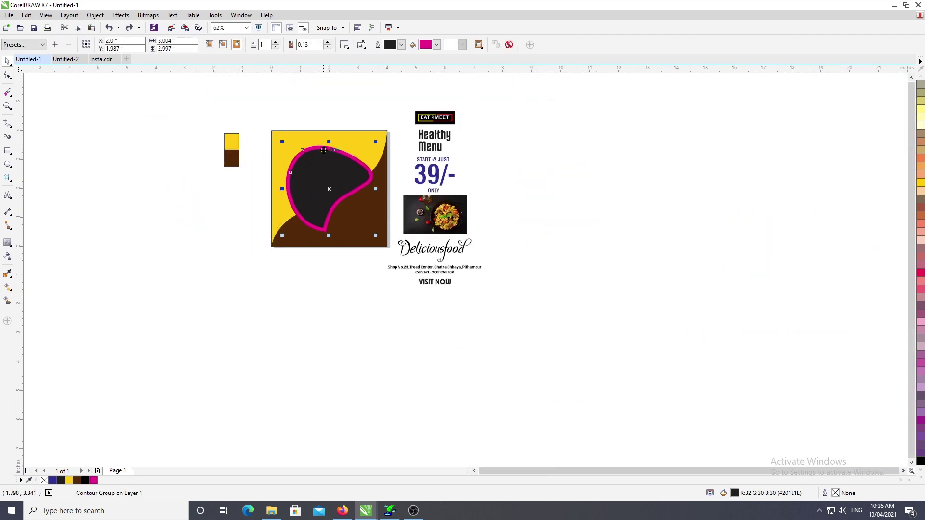
pyautogui.scroll(2, 313, 167)
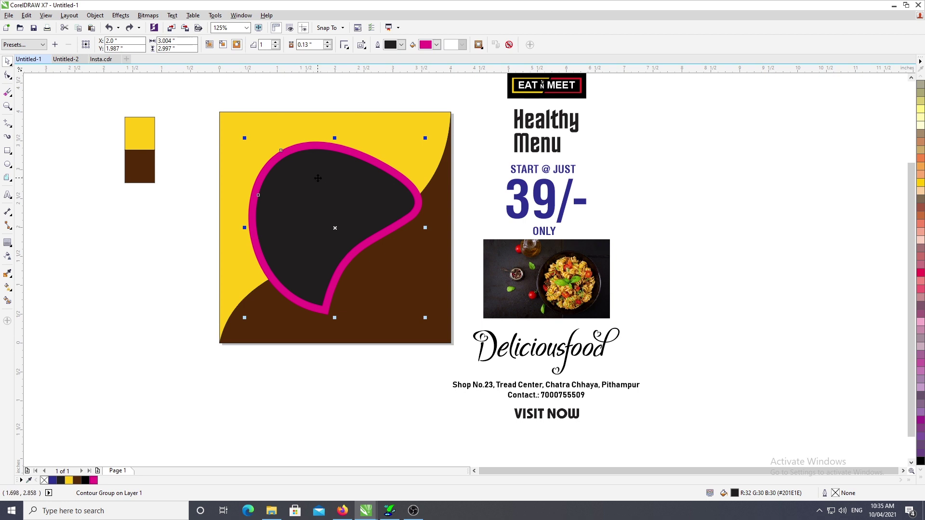
pyautogui.hotkey('ctrl', 'k')
pyautogui.click(204, 195)
pyautogui.moveTo(310, 169); pyautogui.dragTo(322, 192)
pyautogui.hotkey('ctrl', 'z')
# Remove the magenta shape's fill and give it a black outline.
pyautogui.moveTo(318, 146); pyautogui.dragTo(266, 135)
pyautogui.hotkey('ctrl', 'z')
pyautogui.click(922, 481)
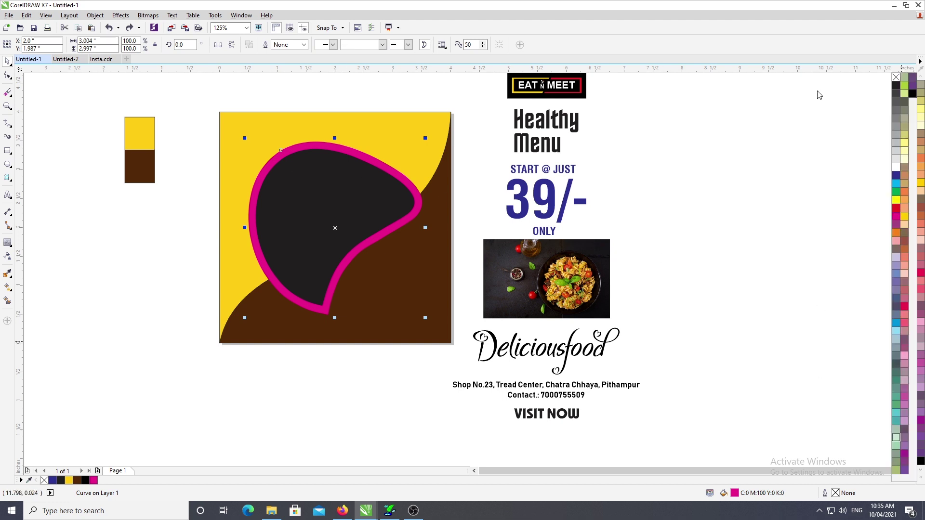
pyautogui.click(896, 78)
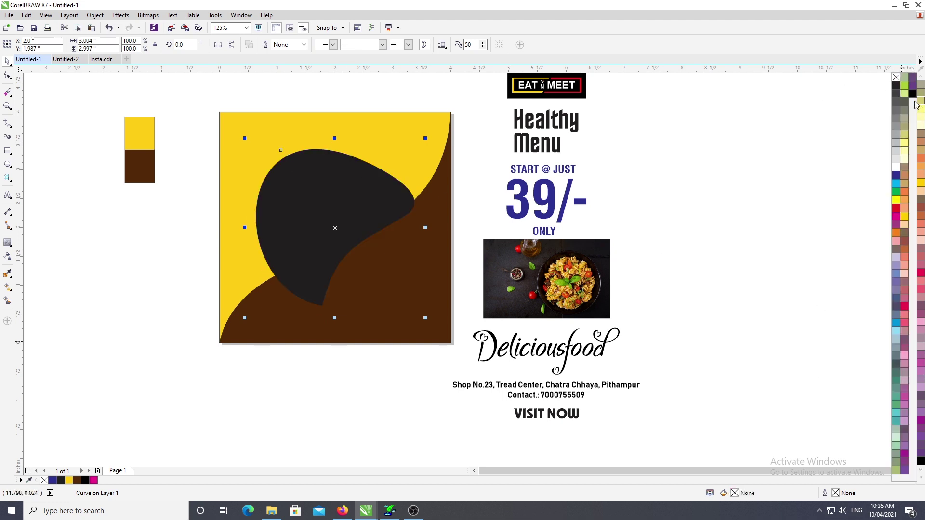
pyautogui.rightClick(912, 93)
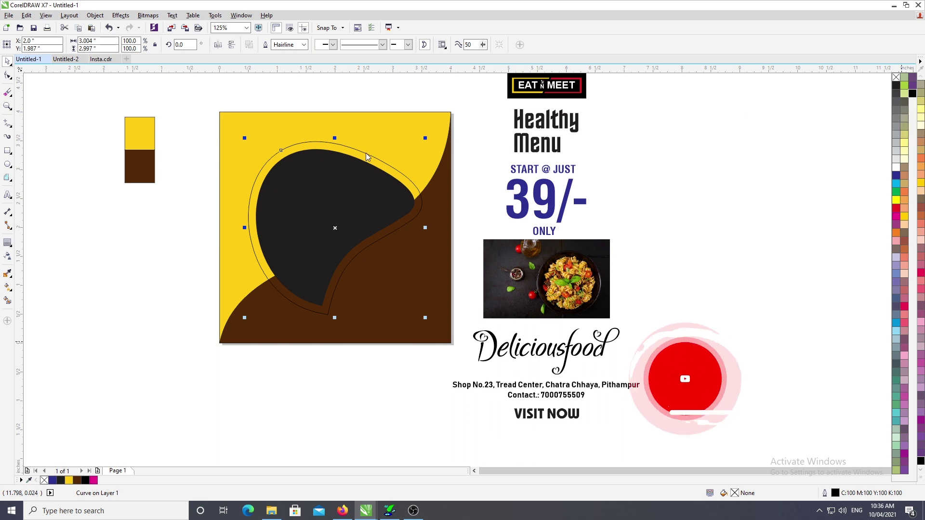
# Set the outer curve's outline width to 4 pt.
pyautogui.scroll(2, 360, 157)
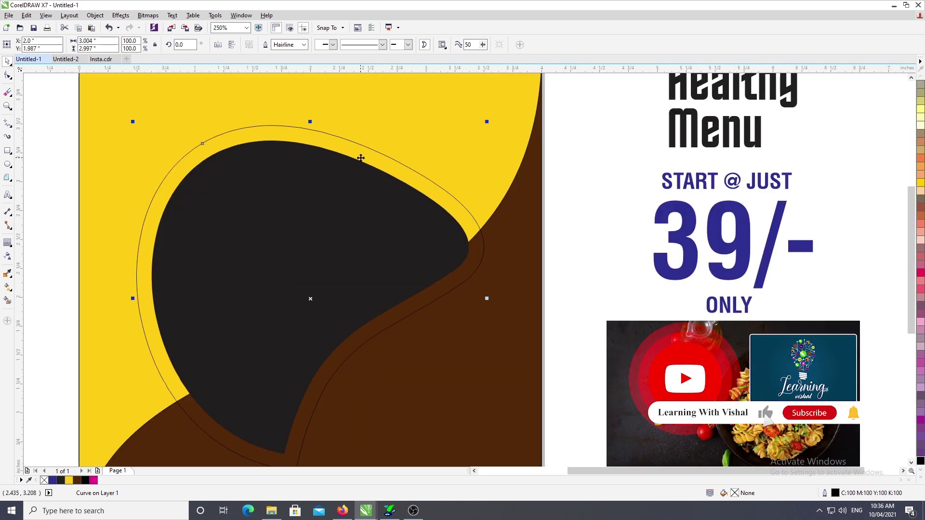
pyautogui.press('F12')
pyautogui.doubleClick(382, 192)
pyautogui.write('4')
pyautogui.press('Return')
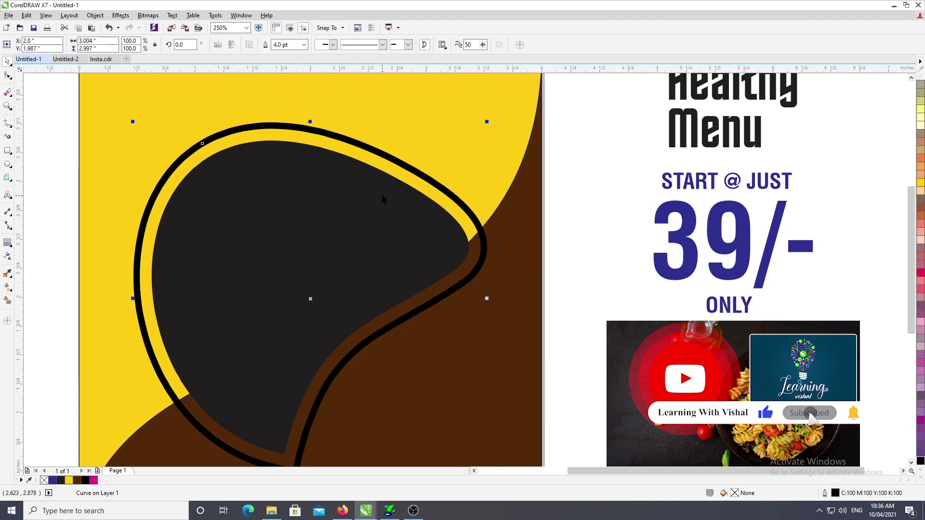
# Reduce the outer curve's outline width to 2 pt.
pyautogui.press('F12')
pyautogui.click(381, 192)
pyautogui.write('2')
pyautogui.press('Return')
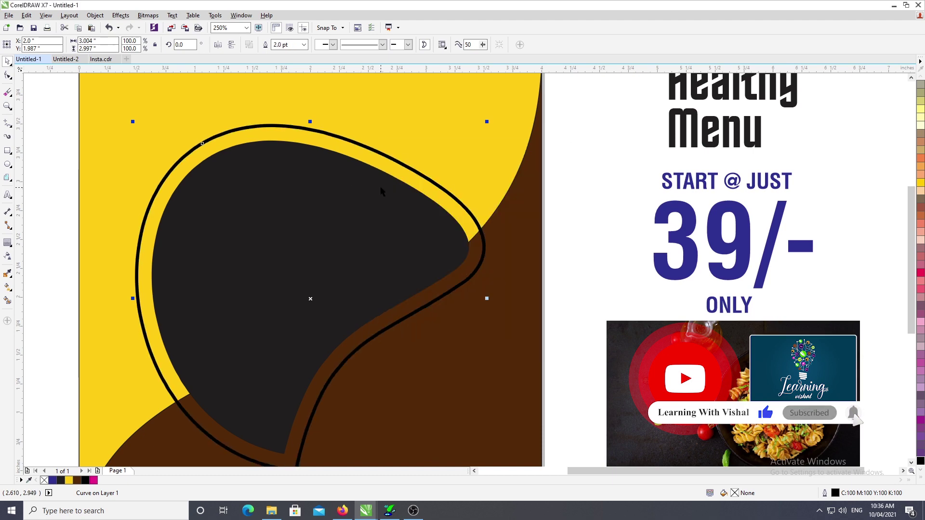
pyautogui.scroll(-2, 367, 169)
pyautogui.scroll(2, 367, 174)
pyautogui.scroll(-2, 366, 168)
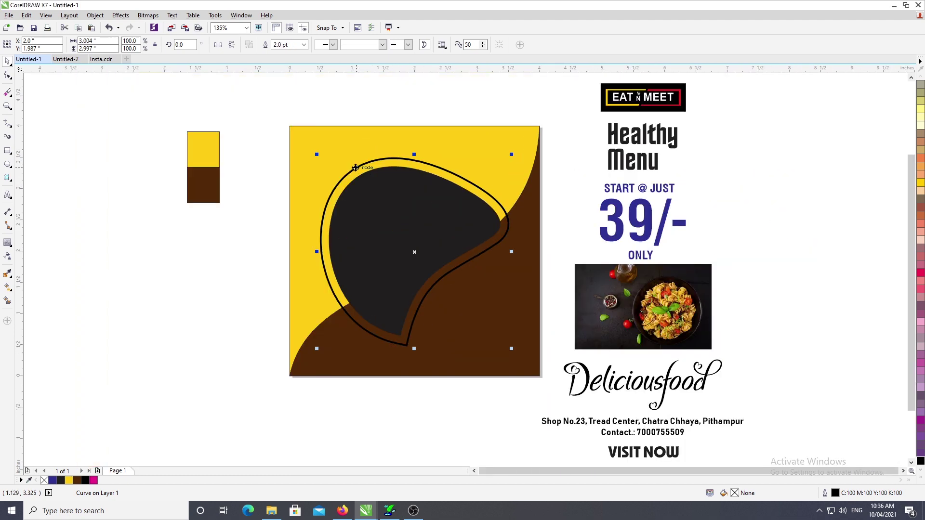
pyautogui.scroll(2, 355, 167)
pyautogui.scroll(-2, 400, 179)
pyautogui.scroll(2, 398, 176)
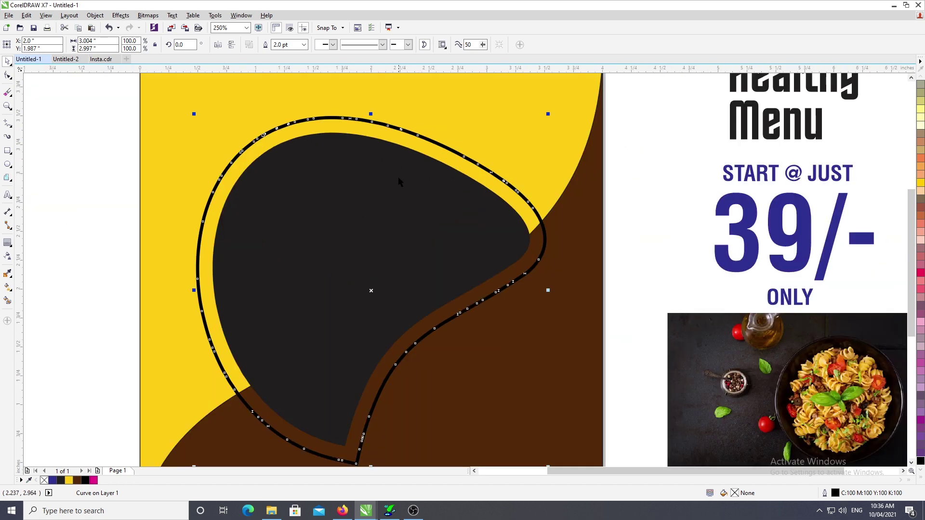
# Thin the outer curve's outline to 1 pt.
pyautogui.press('F12')
pyautogui.click(387, 191)
pyautogui.write('1')
pyautogui.press('Return')
pyautogui.scroll(-2, 340, 179)
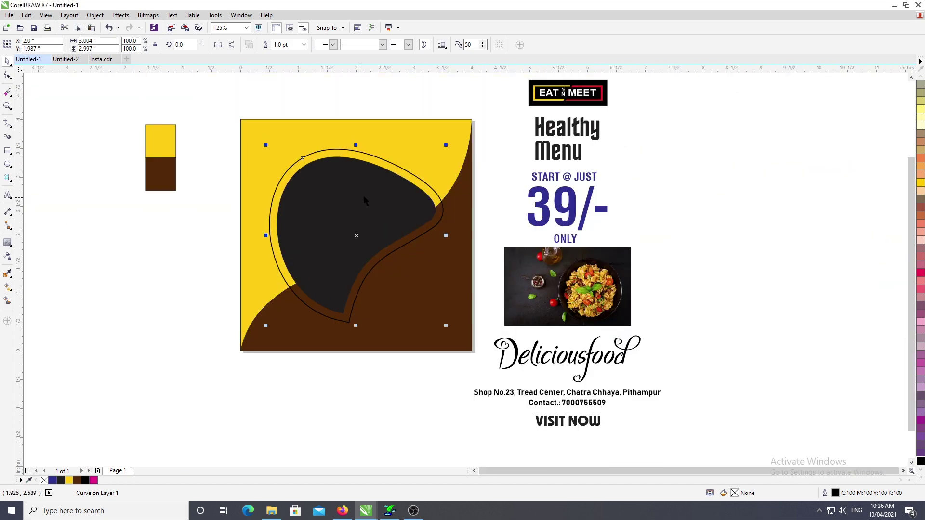
# Colour the outer curve's outline white and apply a dash-dot line style.
pyautogui.click(919, 470)
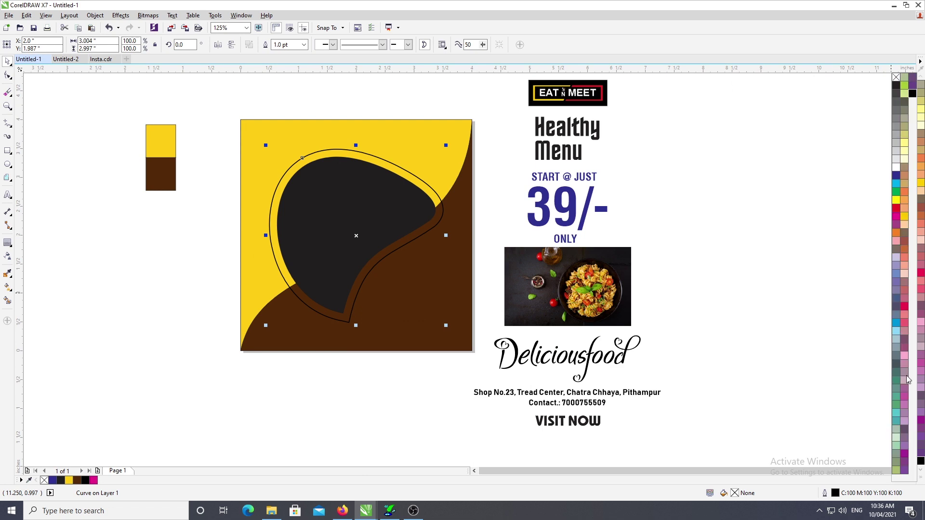
pyautogui.rightClick(898, 158)
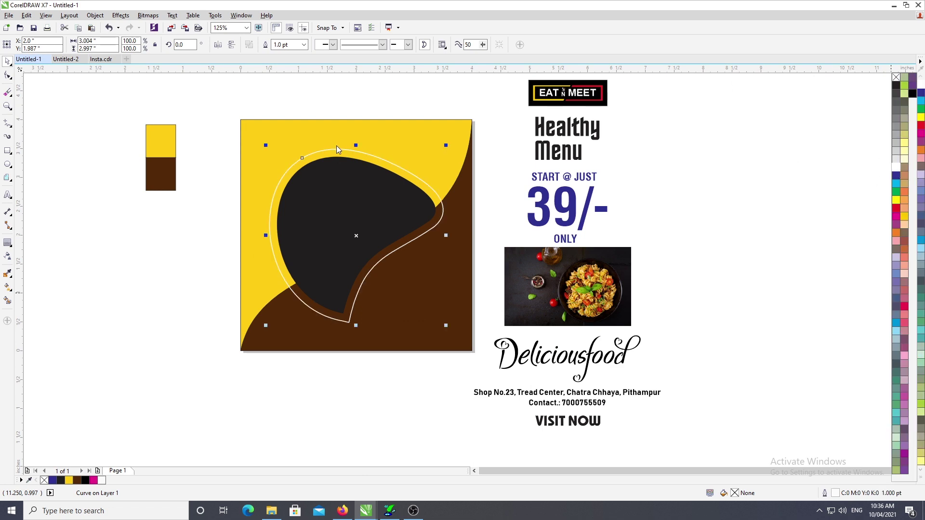
pyautogui.scroll(2, 352, 154)
pyautogui.click(355, 46)
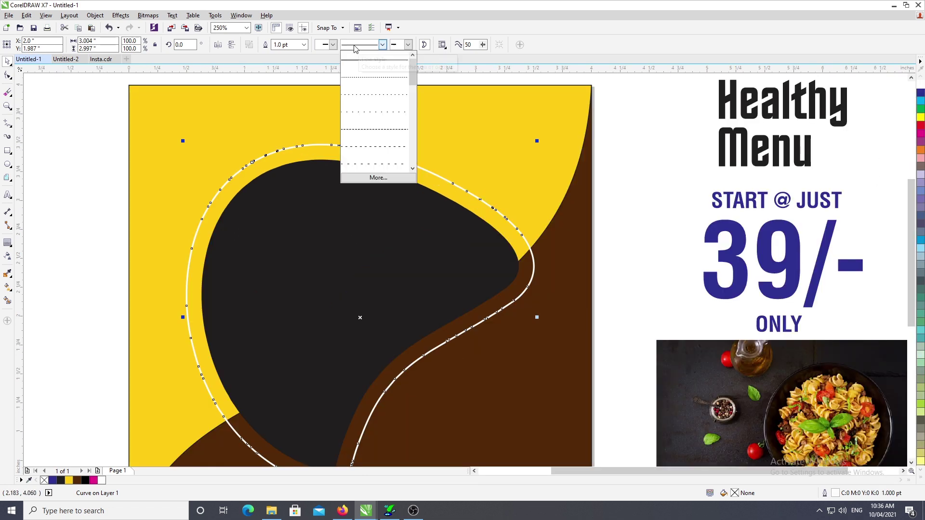
pyautogui.moveTo(413, 73); pyautogui.dragTo(415, 102)
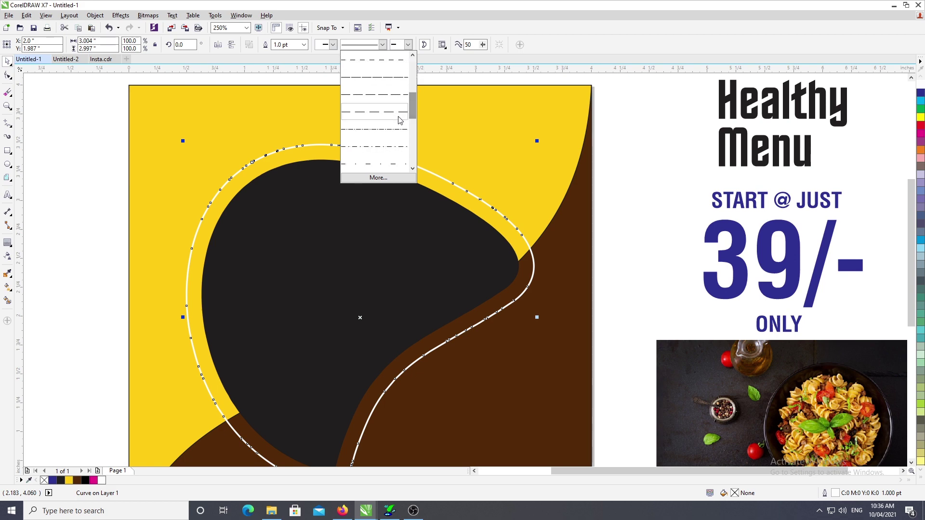
pyautogui.click(386, 134)
pyautogui.scroll(-1, 356, 168)
pyautogui.scroll(1, 366, 190)
pyautogui.scroll(-1, 375, 206)
pyautogui.click(206, 263)
pyautogui.scroll(1, 263, 258)
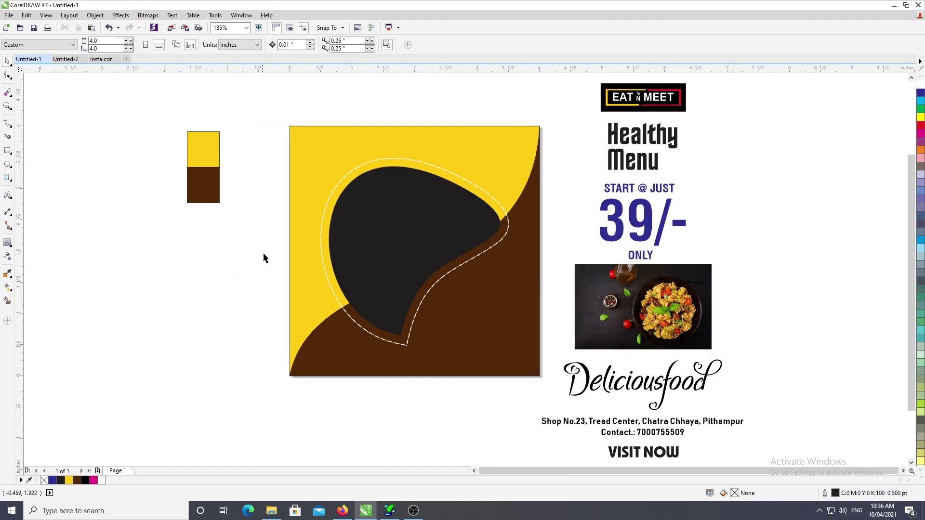
# Set the white dash-dot curve's outline width to 2 pt.
pyautogui.click(438, 174)
pyautogui.click(438, 174)
pyautogui.scroll(2, 442, 173)
pyautogui.press('F12')
pyautogui.doubleClick(375, 189)
pyautogui.write('2')
pyautogui.press('Return')
pyautogui.scroll(-1, 377, 186)
pyautogui.click(139, 317)
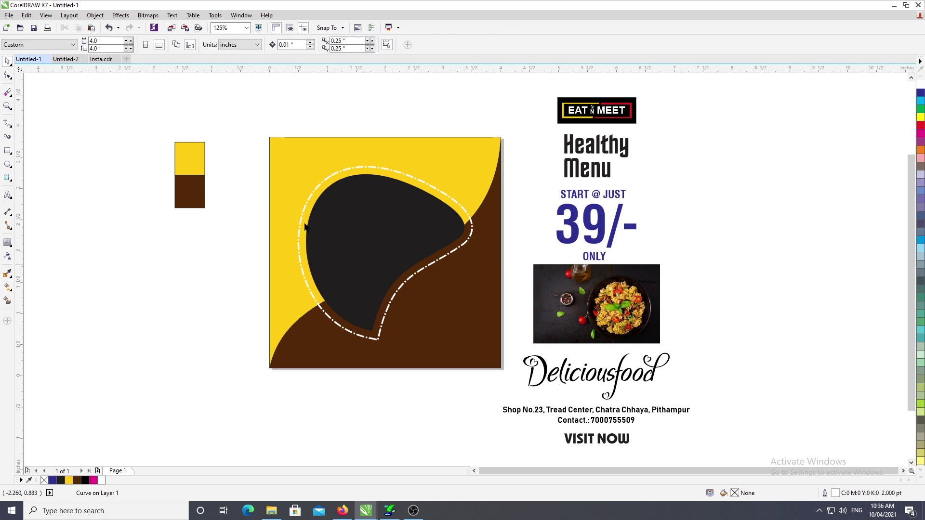
pyautogui.press('F4')
pyautogui.scroll(-1, 316, 195)
pyautogui.scroll(1, 491, 249)
pyautogui.press('F4')
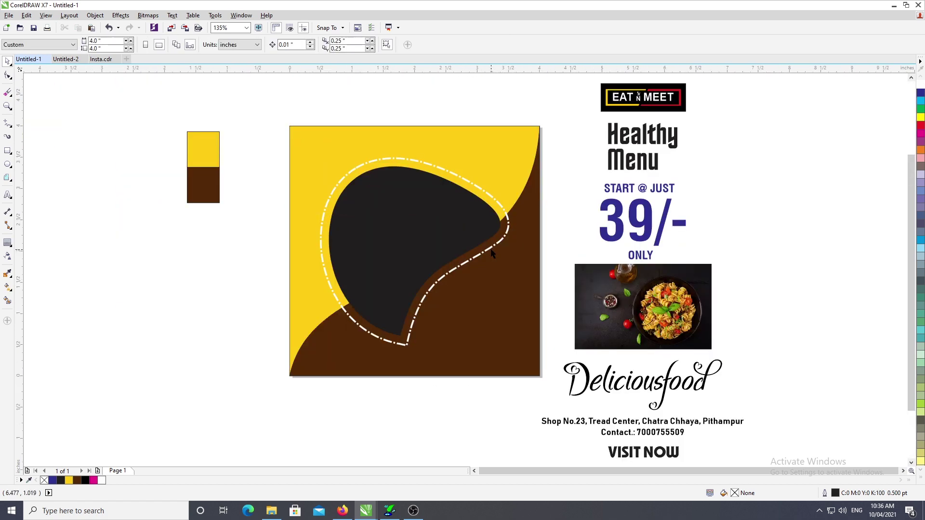
# Move the pasta photo out of the text column into the empty area on its right.
pyautogui.scroll(-1, 519, 237)
pyautogui.moveTo(573, 274); pyautogui.dragTo(772, 244)
pyautogui.click(727, 235)
pyautogui.click(339, 190)
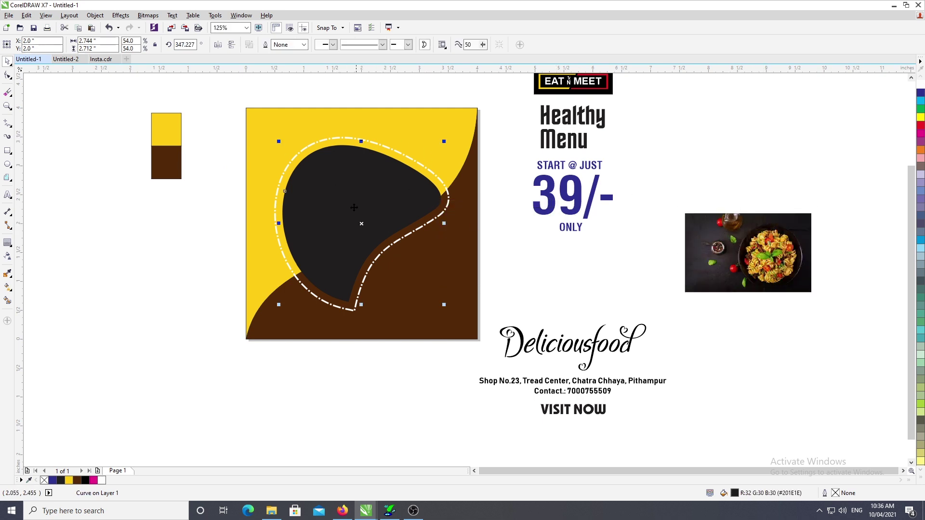
# PowerClip the pasta photo inside the black shape.
pyautogui.click(748, 252)
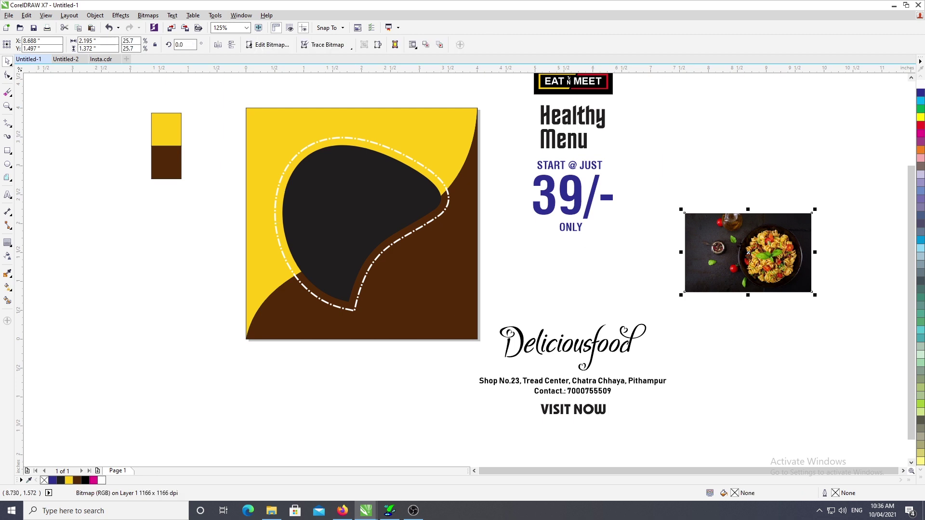
pyautogui.rightClick(732, 249)
pyautogui.click(774, 236)
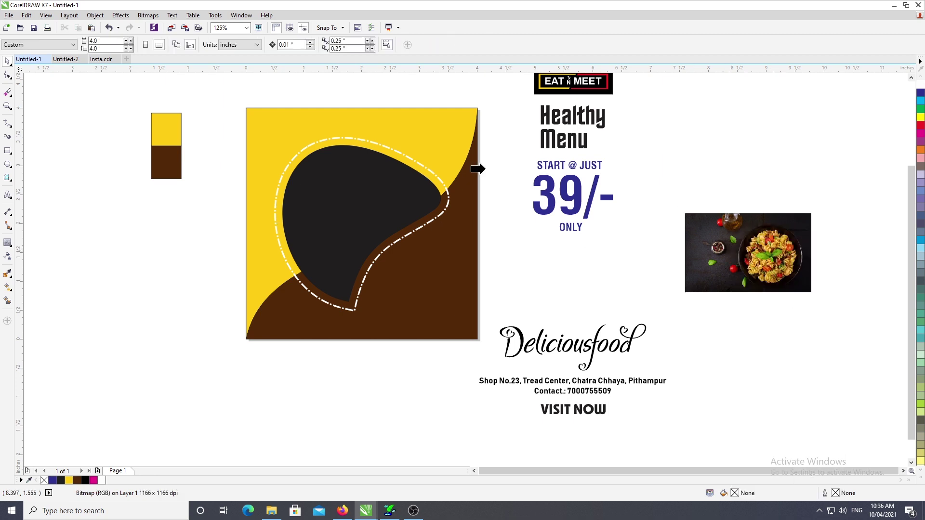
pyautogui.click(352, 205)
# Edit the PowerClip contents, enlarging the pasta photo to about 45% scale and rotating it to about 13.8 degrees.
pyautogui.rightClick(356, 207)
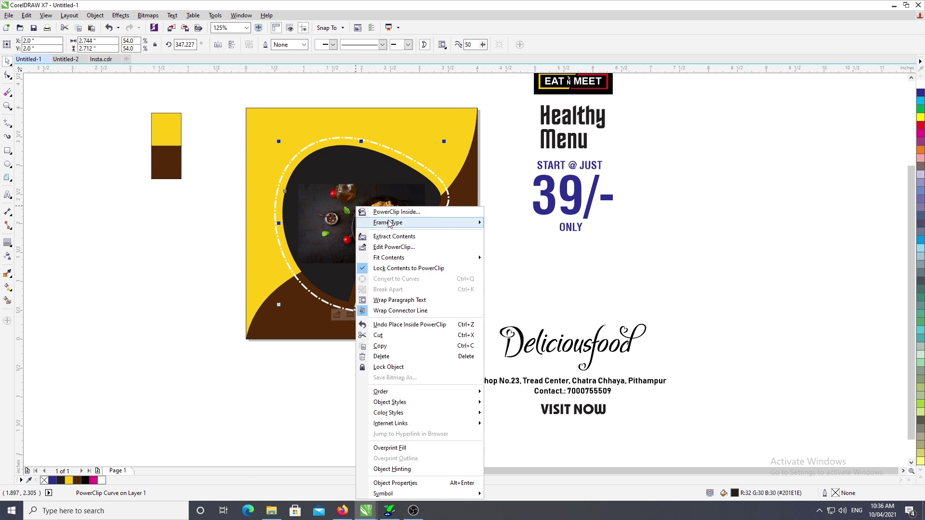
pyautogui.click(407, 247)
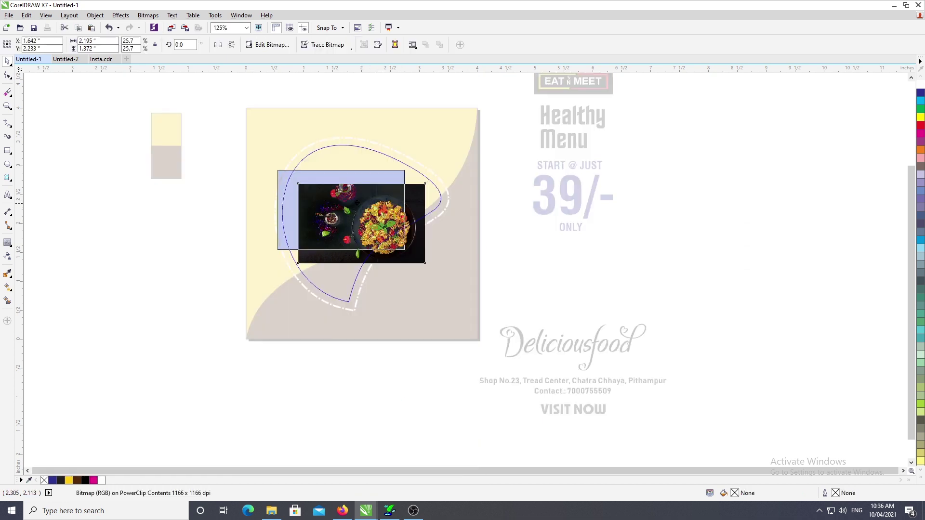
pyautogui.moveTo(405, 251); pyautogui.dragTo(460, 294)
pyautogui.moveTo(452, 139); pyautogui.dragTo(432, 114)
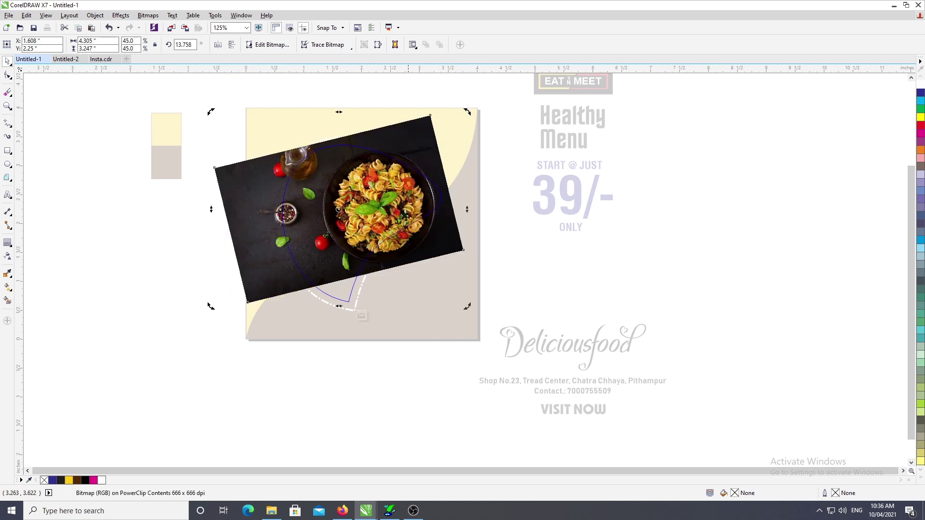
# Enlarge the clipped pasta photo to about 58% scale and position the bowl over the shape's outline.
pyautogui.moveTo(405, 216); pyautogui.dragTo(355, 234)
pyautogui.moveTo(417, 128); pyautogui.dragTo(454, 102)
pyautogui.moveTo(377, 225)
pyautogui.mouseDown()
pyautogui.moveTo(418, 205)
pyautogui.moveTo(381, 214)
pyautogui.moveTo(393, 238)
pyautogui.mouseUp()
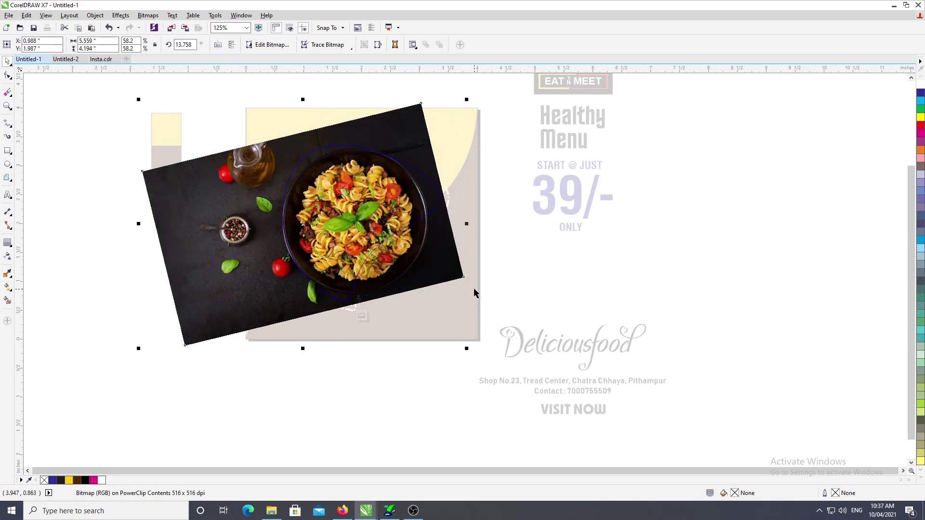
# Enlarge the pasta photo slightly more, nudge it so the bowl fills the shape, and finish editing the PowerClip.
pyautogui.moveTo(468, 350); pyautogui.dragTo(477, 356)
pyautogui.click(436, 291)
pyautogui.moveTo(435, 289); pyautogui.dragTo(432, 288)
pyautogui.keyDown('ctrl'); pyautogui.click(721, 238); pyautogui.keyUp('ctrl')
pyautogui.click(694, 248)
pyautogui.press('F4')
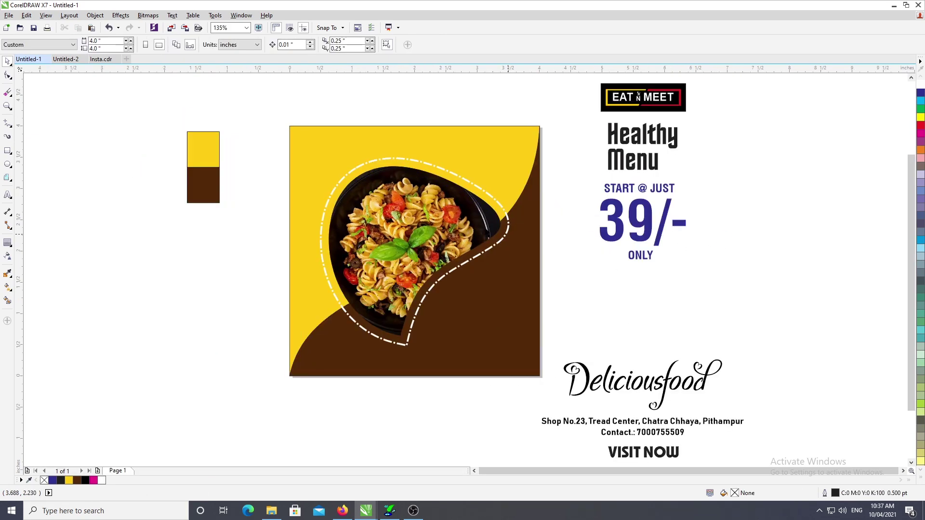
pyautogui.scroll(-1, 422, 223)
pyautogui.scroll(1, 422, 223)
pyautogui.press('F4')
pyautogui.scroll(-1, 440, 215)
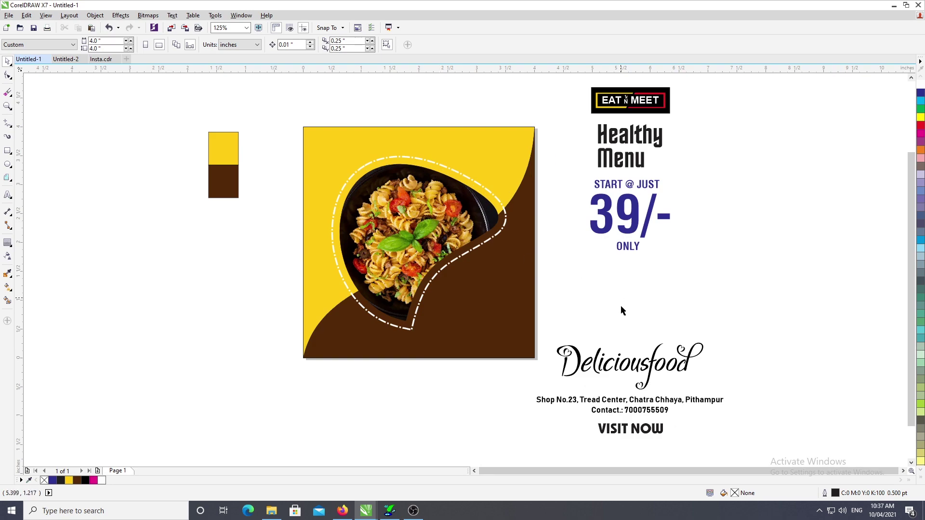
# Move the Deliciousfood text onto the square's lower-right brown area and bring it to the front.
pyautogui.scroll(-2, 391, 261)
pyautogui.scroll(2, 530, 330)
pyautogui.moveTo(497, 299); pyautogui.dragTo(339, 251)
pyautogui.scroll(2, 339, 252)
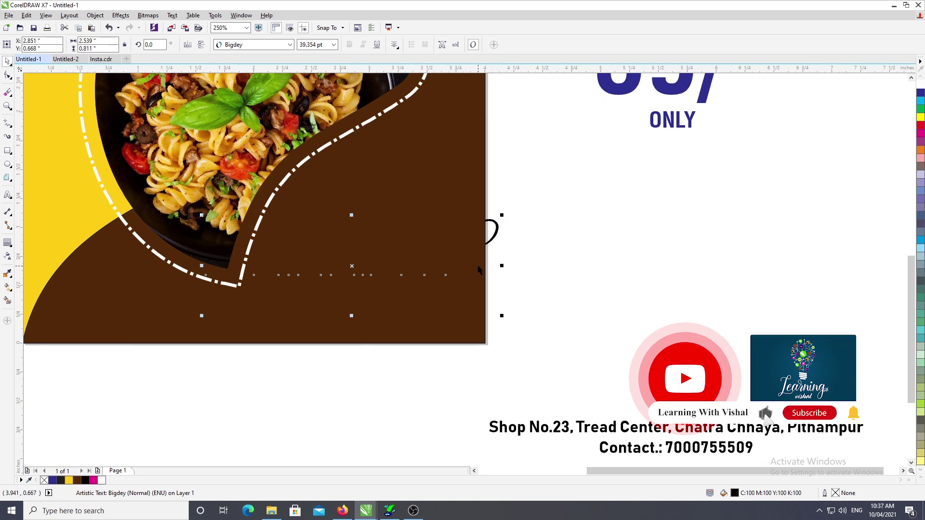
pyautogui.hotkey('shift', 'pageup')
# Shrink the Deliciousfood text to about 27.8 pt and fit it within the brown corner beside the food shape.
pyautogui.moveTo(502, 316); pyautogui.dragTo(455, 301)
pyautogui.moveTo(388, 253); pyautogui.dragTo(441, 273)
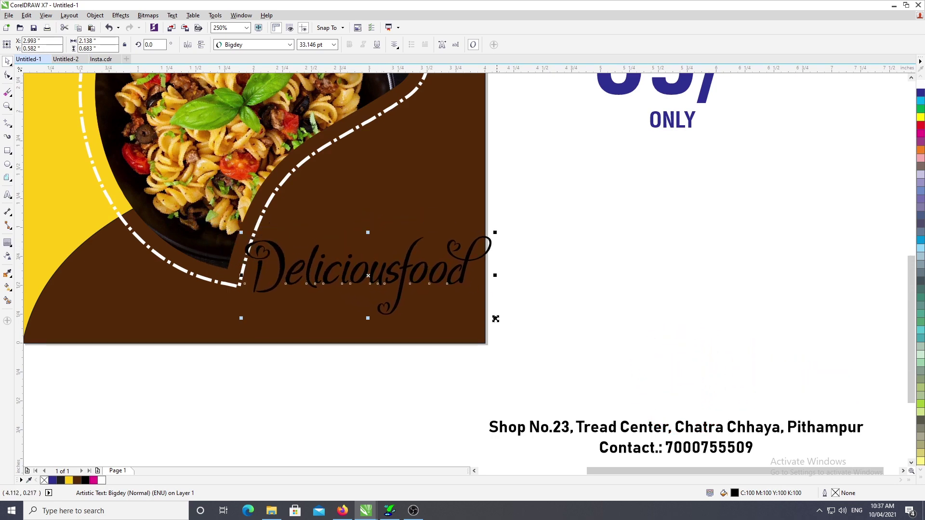
pyautogui.moveTo(496, 319); pyautogui.dragTo(475, 312)
# Break the Deliciousfood text into two lines, "Delicious" and "food", and move it up within the brown corner.
pyautogui.doubleClick(396, 265)
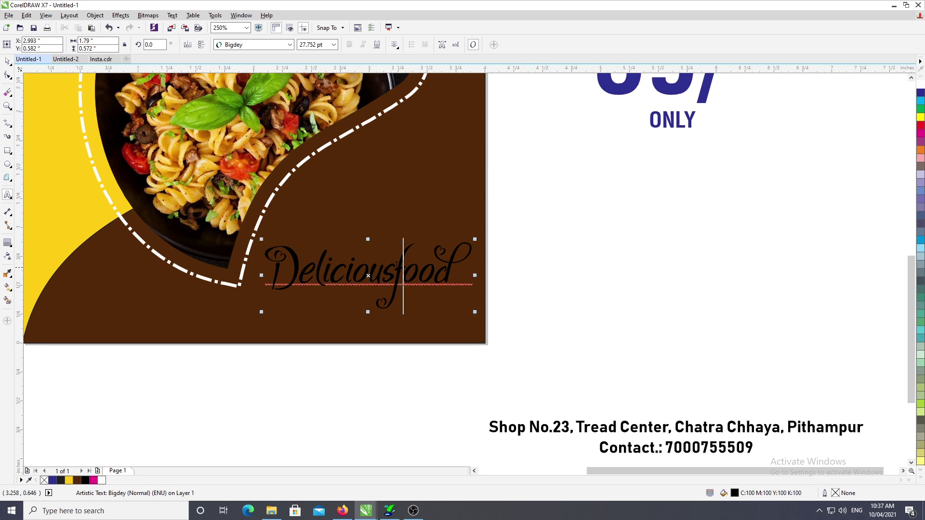
pyautogui.press('Return')
pyautogui.moveTo(408, 273); pyautogui.dragTo(398, 213)
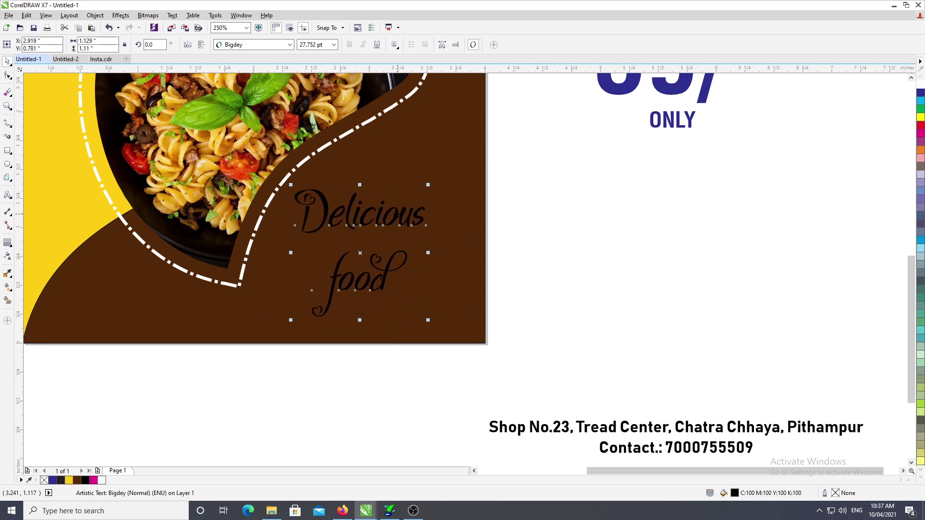
# Move the word "food" up beneath "Delicious" and fill both words white.
pyautogui.moveTo(382, 274); pyautogui.dragTo(439, 224)
pyautogui.scroll(-1, 420, 240)
pyautogui.press('F4')
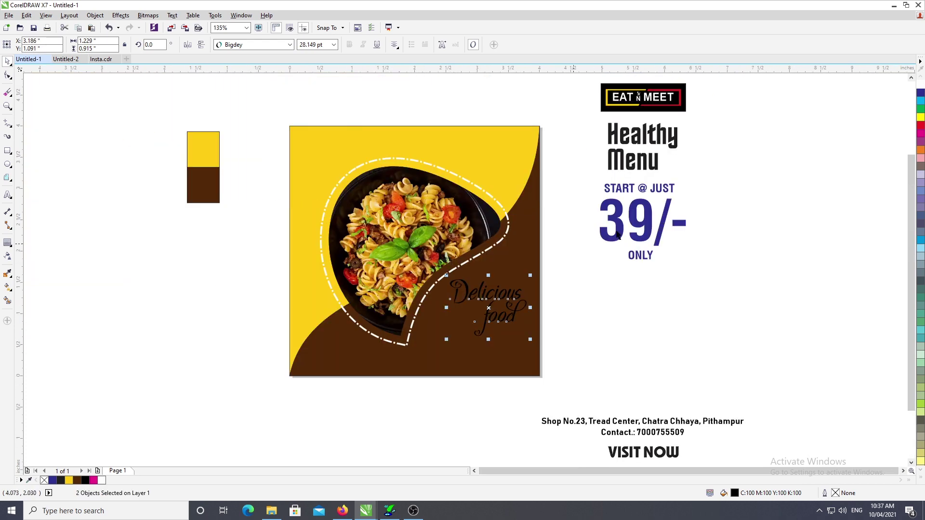
pyautogui.click(920, 84)
pyautogui.click(809, 227)
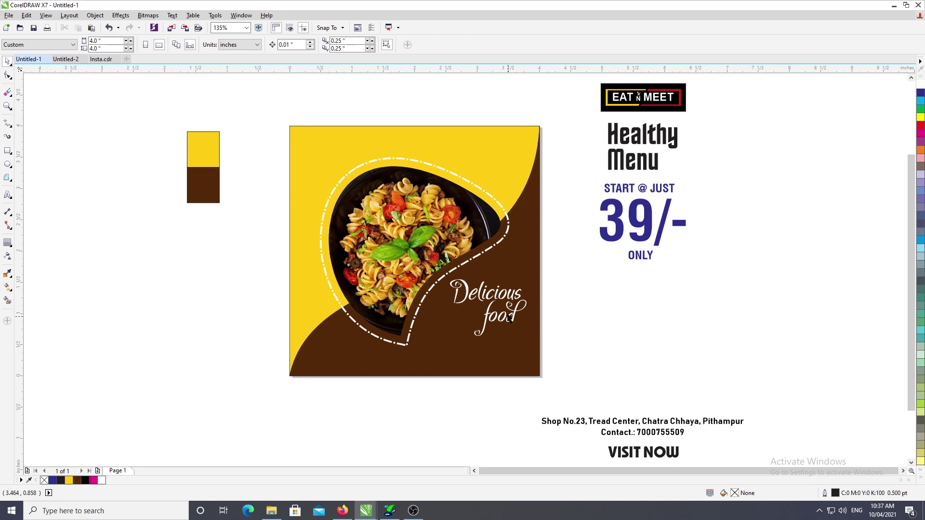
# Move "food" closer beneath "Delicious" and shift it left so its flourishes fit under the upper word.
pyautogui.scroll(3, 509, 324)
pyautogui.click(496, 285)
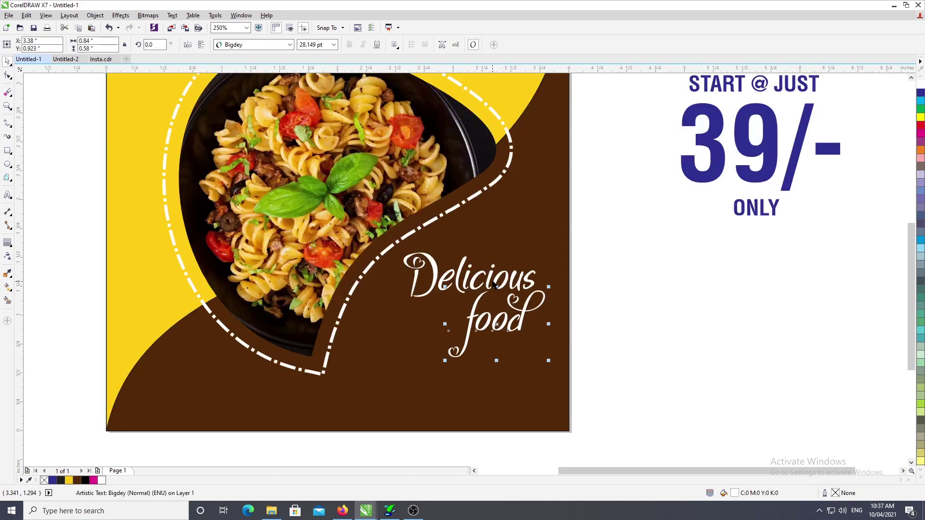
pyautogui.click(629, 296)
pyautogui.scroll(3, 467, 266)
pyautogui.moveTo(456, 297); pyautogui.dragTo(460, 285)
pyautogui.scroll(-4, 452, 257)
pyautogui.moveTo(601, 364); pyautogui.dragTo(441, 267)
pyautogui.click(504, 317)
pyautogui.scroll(6, 504, 317)
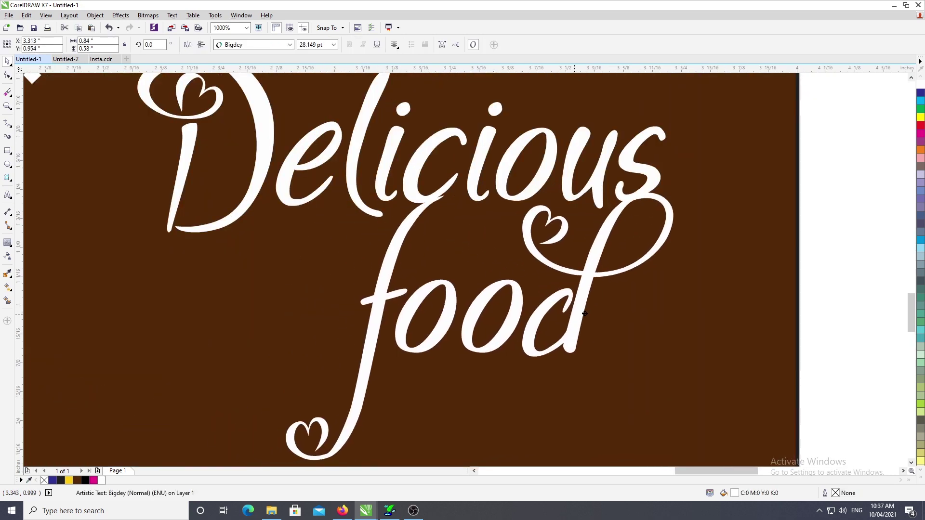
pyautogui.moveTo(585, 313); pyautogui.dragTo(524, 322)
pyautogui.scroll(-2, 524, 323)
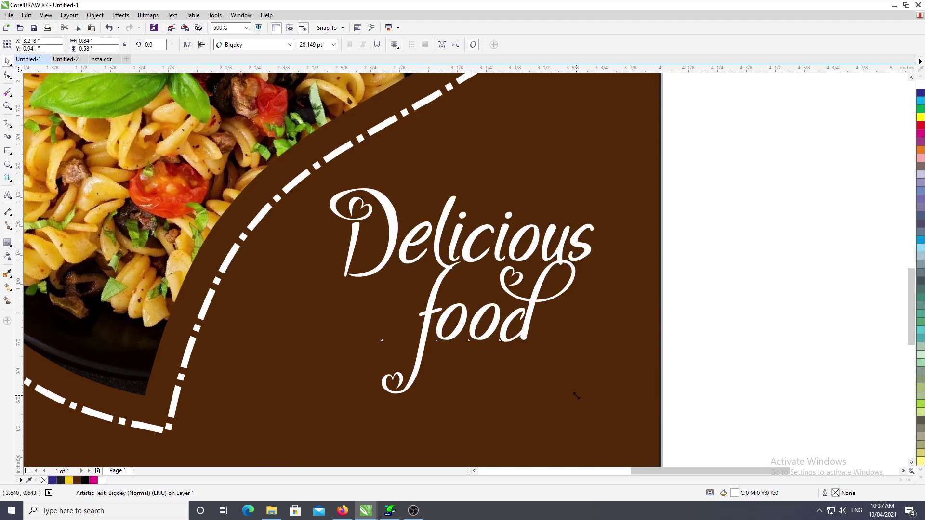
# Shrink the word "food" and centre it beneath "Delicious".
pyautogui.moveTo(577, 396); pyautogui.dragTo(552, 389)
pyautogui.moveTo(492, 283); pyautogui.dragTo(580, 293)
pyautogui.moveTo(677, 357); pyautogui.dragTo(665, 351)
pyautogui.moveTo(590, 288); pyautogui.dragTo(599, 291)
pyautogui.scroll(-1, 599, 292)
# Move "Delicious" and "food" together slightly up and to the right within the brown corner.
pyautogui.moveTo(675, 332); pyautogui.dragTo(405, 216)
pyautogui.click(643, 297)
pyautogui.moveTo(597, 297); pyautogui.dragTo(540, 264)
pyautogui.keyDown('shift'); pyautogui.click(518, 289); pyautogui.keyUp('shift')
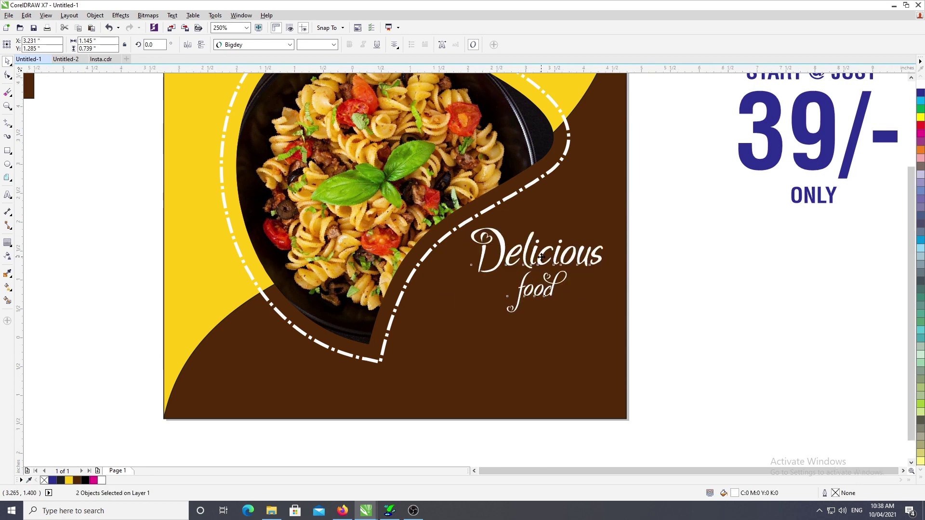
pyautogui.scroll(-2, 539, 264)
pyautogui.click(610, 264)
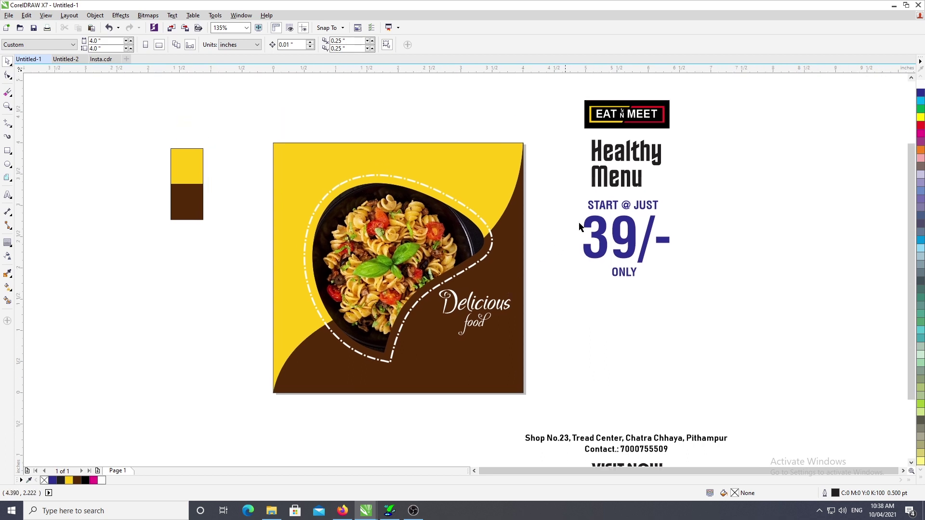
# Place the Healthy Menu text in the square's upper-left yellow corner and shrink it to about 25.3 pt.
pyautogui.scroll(3, 555, 248)
pyautogui.moveTo(645, 208)
pyautogui.mouseDown()
pyautogui.moveTo(649, 219)
pyautogui.moveTo(337, 224)
pyautogui.moveTo(340, 234)
pyautogui.mouseUp()
pyautogui.scroll(2, 341, 234)
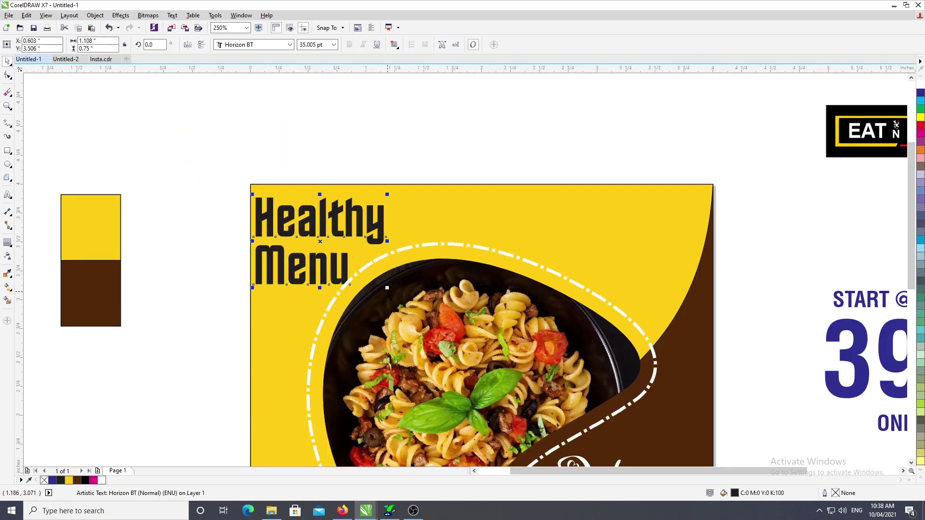
pyautogui.click(387, 289)
pyautogui.click(368, 230)
pyautogui.scroll(-1, 378, 222)
pyautogui.moveTo(296, 172)
pyautogui.mouseDown()
pyautogui.moveTo(389, 255)
pyautogui.moveTo(331, 224)
pyautogui.mouseUp()
pyautogui.scroll(1, 388, 249)
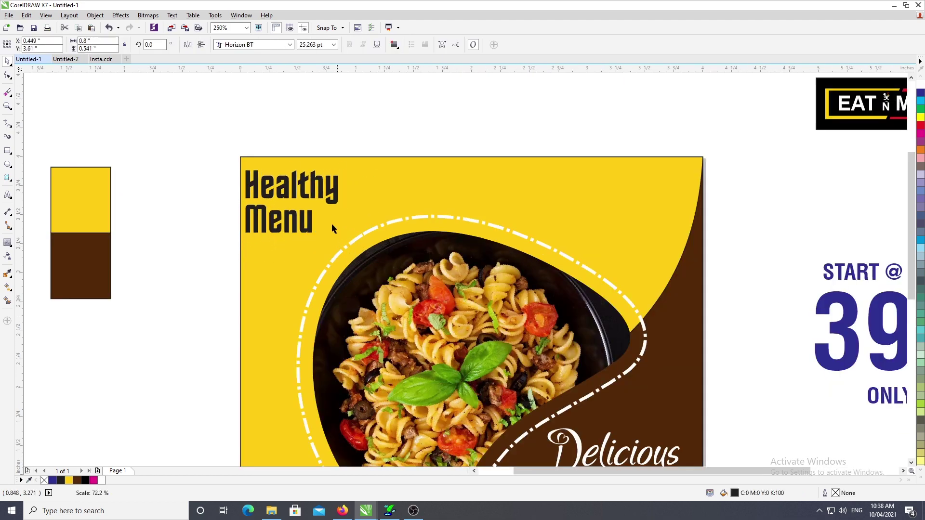
# Shift the Healthy Menu text away from the square's corner edges and enlarge it to about 27.2 pt.
pyautogui.scroll(-2, 367, 232)
pyautogui.moveTo(261, 148); pyautogui.dragTo(503, 346)
pyautogui.click(262, 102)
pyautogui.click(326, 143)
pyautogui.scroll(2, 326, 141)
pyautogui.moveTo(334, 144); pyautogui.dragTo(343, 146)
pyautogui.moveTo(376, 197); pyautogui.dragTo(383, 202)
pyautogui.moveTo(354, 140); pyautogui.dragTo(353, 134)
pyautogui.moveTo(482, 171); pyautogui.dragTo(466, 183)
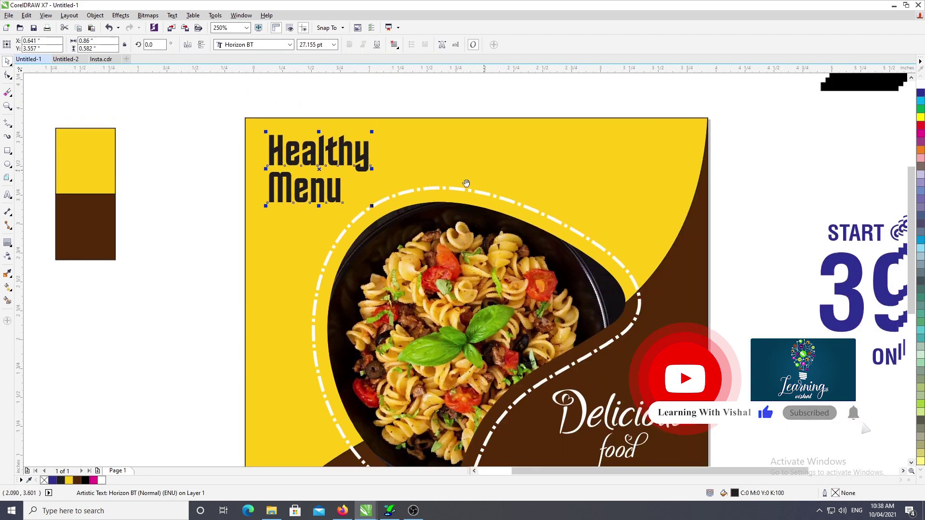
# Move the Eat N Meet logo into the square's upper-right corner and shrink it to fit the yellow area.
pyautogui.scroll(-3, 466, 183)
pyautogui.click(612, 126)
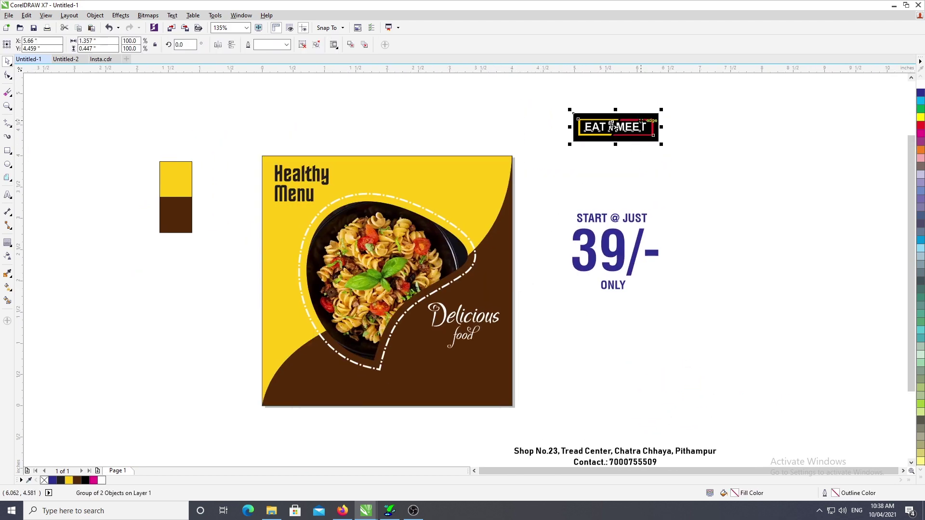
pyautogui.moveTo(612, 126); pyautogui.dragTo(457, 175)
pyautogui.scroll(2, 457, 175)
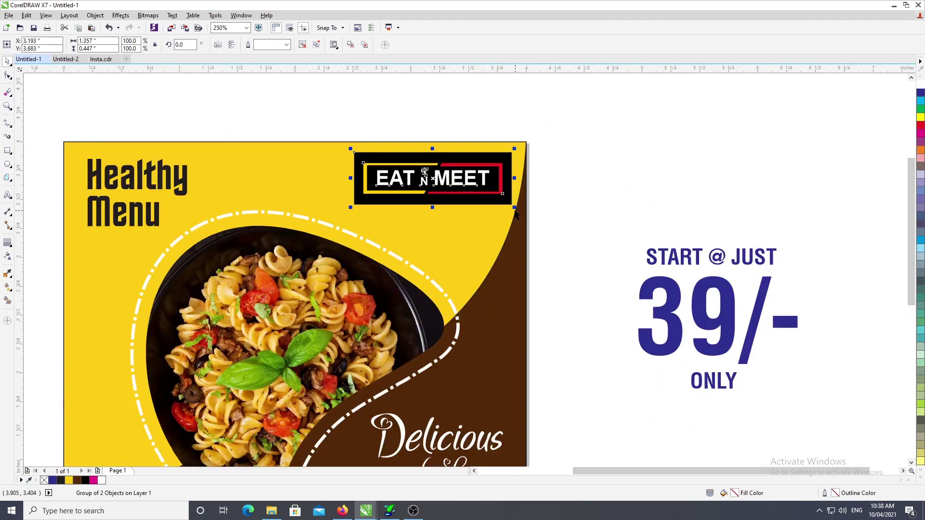
pyautogui.moveTo(514, 210); pyautogui.dragTo(482, 195)
pyautogui.moveTo(433, 178); pyautogui.dragTo(462, 166)
pyautogui.click(582, 170)
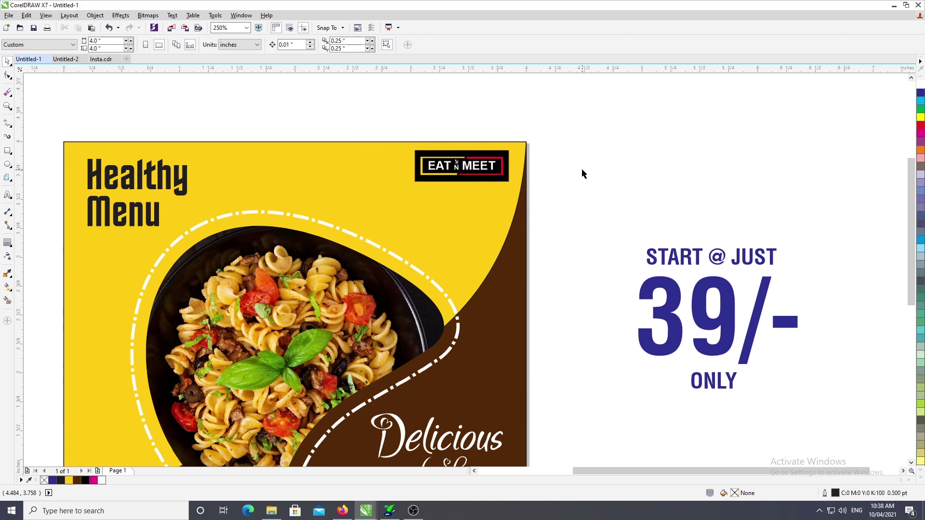
# Remove the outline from the brown curved shape.
pyautogui.press('F4')
pyautogui.click(545, 171)
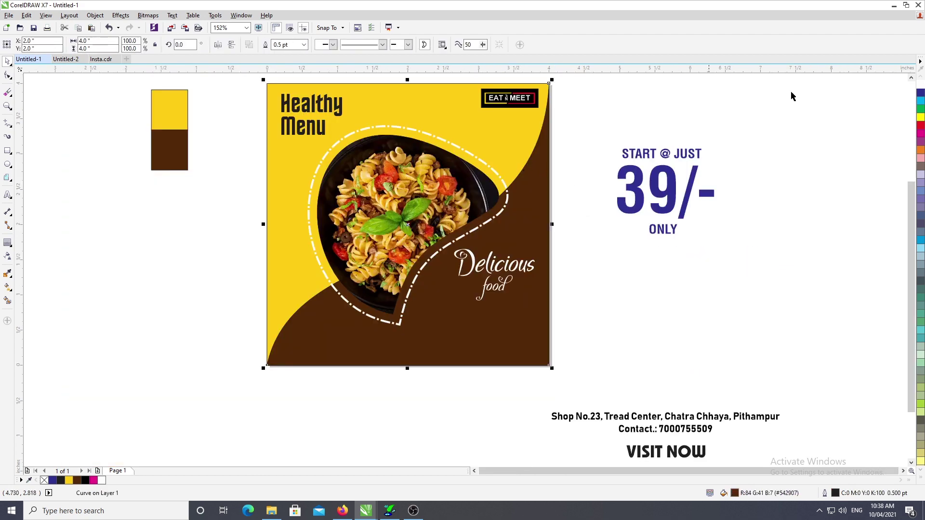
pyautogui.click(920, 478)
pyautogui.rightClick(897, 79)
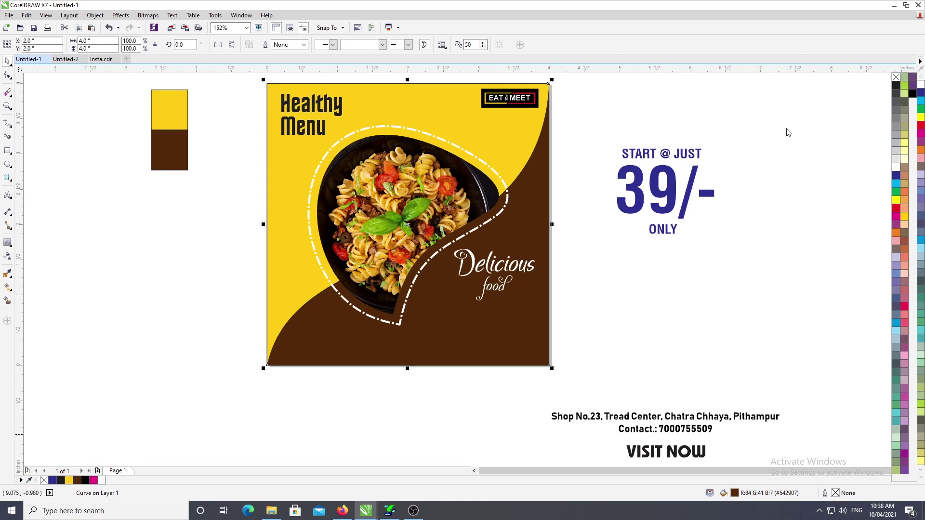
pyautogui.click(769, 140)
# Draw a circle about 0.92 inches across over the lower-left edge of the food shape.
pyautogui.moveTo(399, 256); pyautogui.dragTo(404, 259)
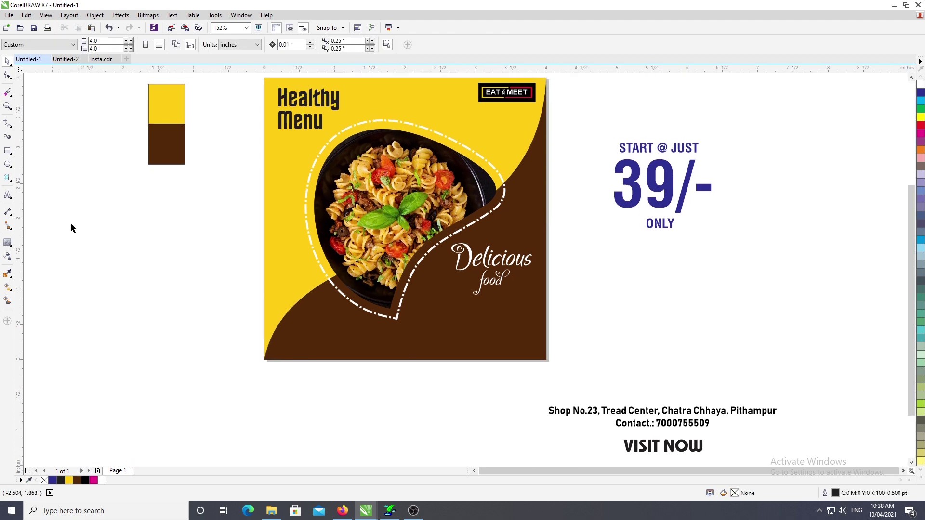
pyautogui.click(8, 165)
pyautogui.scroll(3, 261, 217)
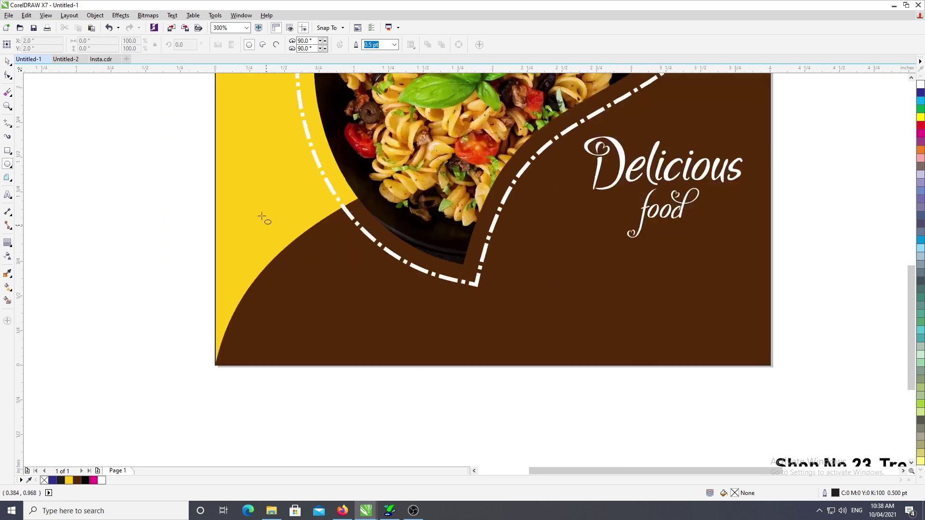
pyautogui.moveTo(253, 192); pyautogui.dragTo(383, 321)
pyautogui.press('space')
pyautogui.moveTo(342, 264); pyautogui.dragTo(353, 252)
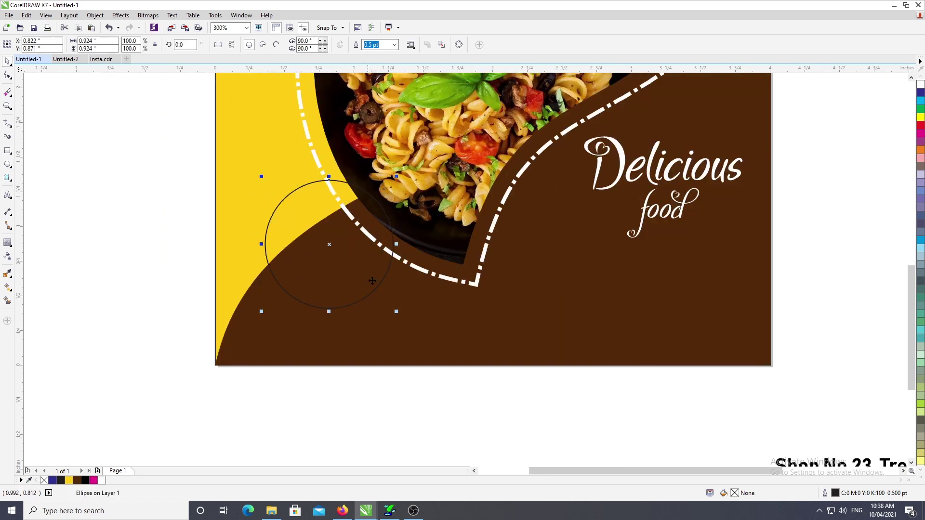
# Resize the circle to about 0.93 inches and shift it slightly up and right over the dashed outline.
pyautogui.moveTo(398, 312); pyautogui.dragTo(391, 253)
pyautogui.scroll(-3, 320, 366)
pyautogui.scroll(2, 318, 253)
pyautogui.moveTo(363, 281); pyautogui.dragTo(344, 304)
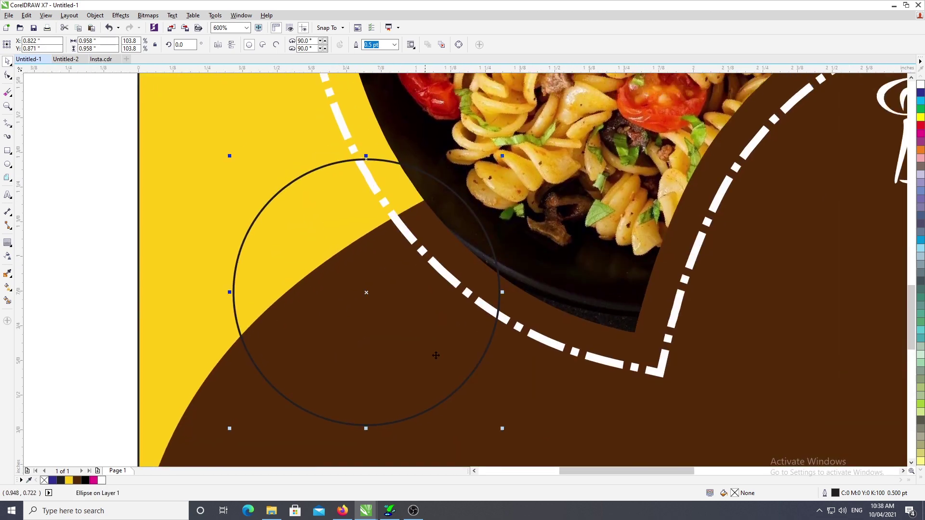
pyautogui.moveTo(503, 429); pyautogui.dragTo(498, 428)
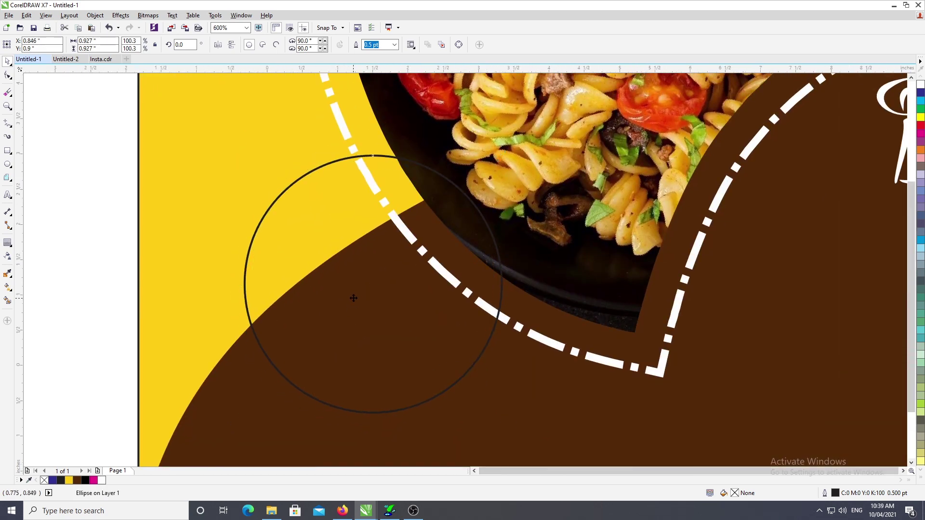
pyautogui.scroll(-4, 316, 300)
pyautogui.scroll(4, 317, 300)
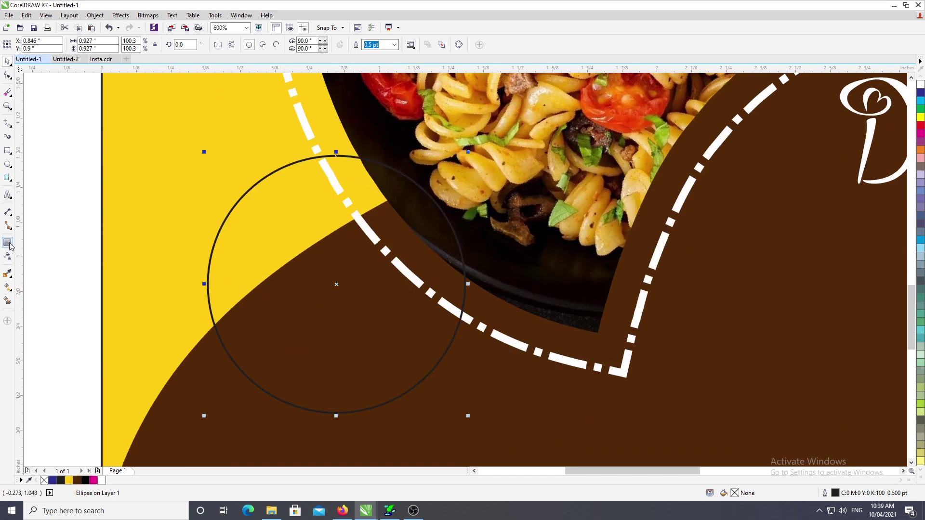
# Add an inward contour about 0.77 inches across to the circle and break the contour group apart.
pyautogui.click(7, 242)
pyautogui.moveTo(255, 255); pyautogui.dragTo(243, 250)
pyautogui.press('space')
pyautogui.rightClick(333, 224)
pyautogui.click(363, 244)
pyautogui.scroll(-2, 363, 243)
pyautogui.click(218, 216)
pyautogui.click(337, 235)
# Add an inward contour with a 0.039 inch offset to the inner circle and break the contour group apart.
pyautogui.scroll(1, 336, 235)
pyautogui.press('space')
pyautogui.moveTo(333, 230); pyautogui.dragTo(285, 193)
pyautogui.press('space')
pyautogui.rightClick(384, 222)
pyautogui.click(405, 238)
pyautogui.click(322, 230)
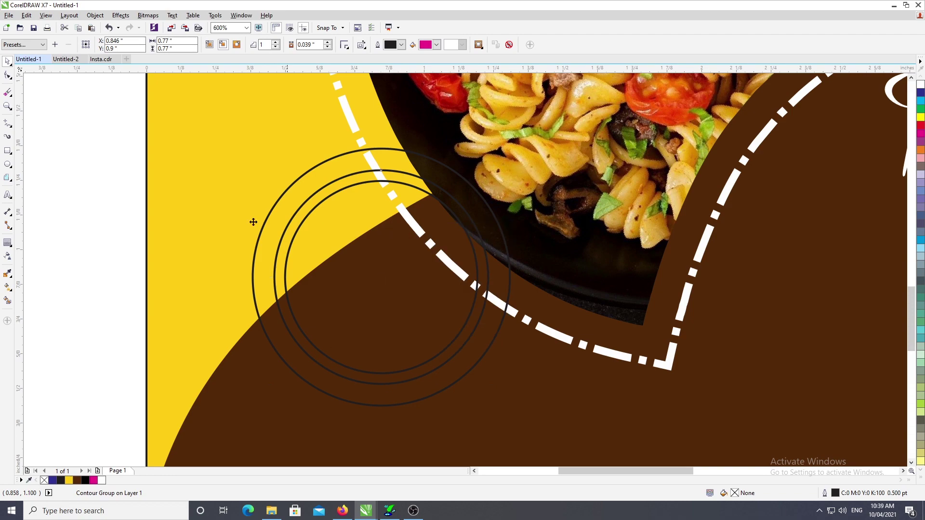
pyautogui.click(358, 241)
# Convert the innermost circle to curves and give it a dash-dot outline style.
pyautogui.scroll(-2, 309, 304)
pyautogui.moveTo(464, 120); pyautogui.dragTo(394, 117)
pyautogui.scroll(1, 394, 117)
pyautogui.moveTo(398, 169); pyautogui.dragTo(380, 152)
pyautogui.moveTo(212, 388); pyautogui.dragTo(293, 228)
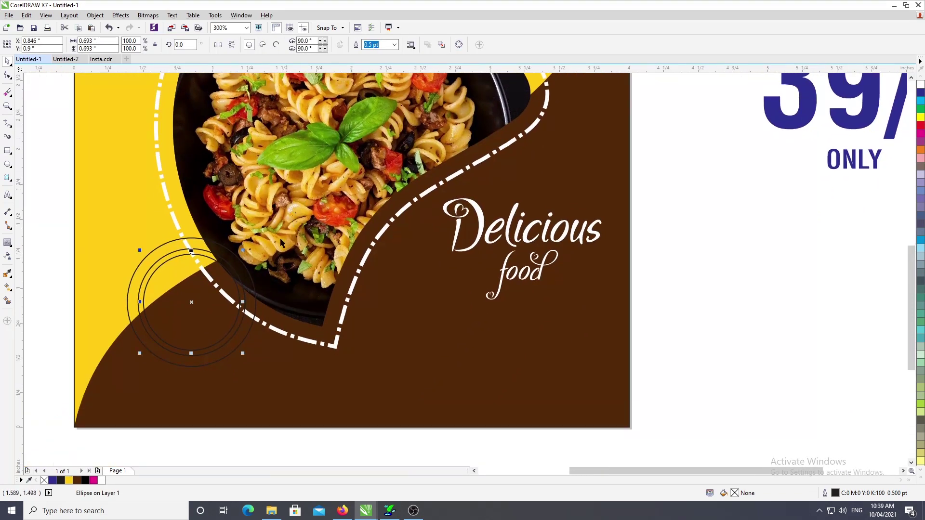
pyautogui.scroll(-1, 191, 267)
pyautogui.hscroll(-1, 190, 268)
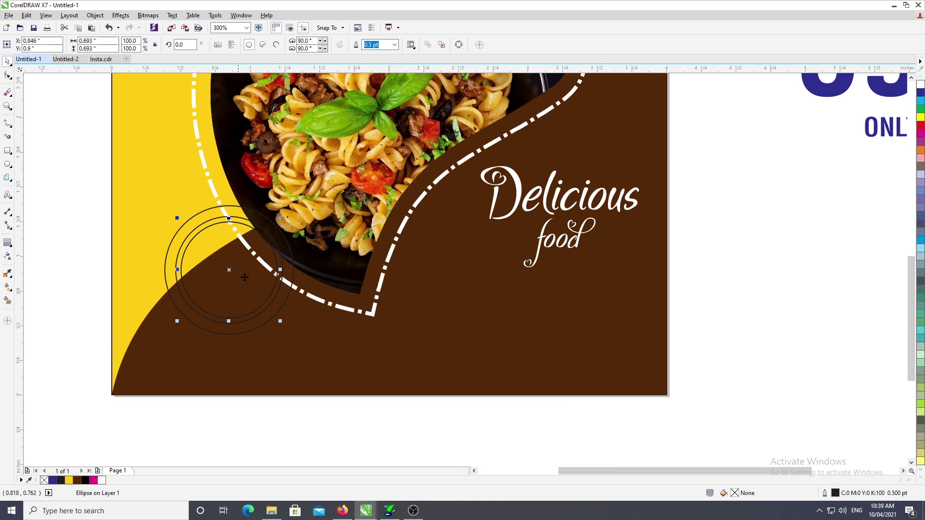
pyautogui.click(458, 46)
pyautogui.click(367, 44)
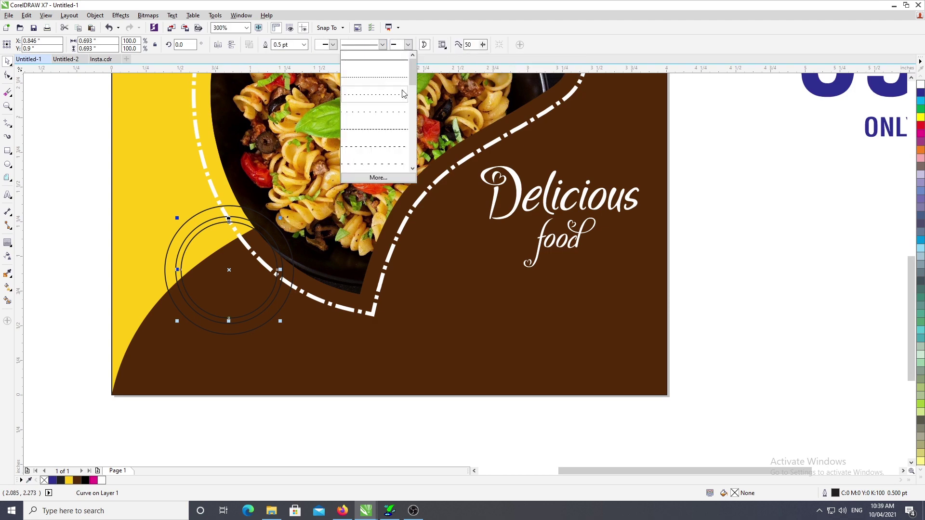
pyautogui.moveTo(416, 76); pyautogui.dragTo(410, 112)
pyautogui.click(390, 126)
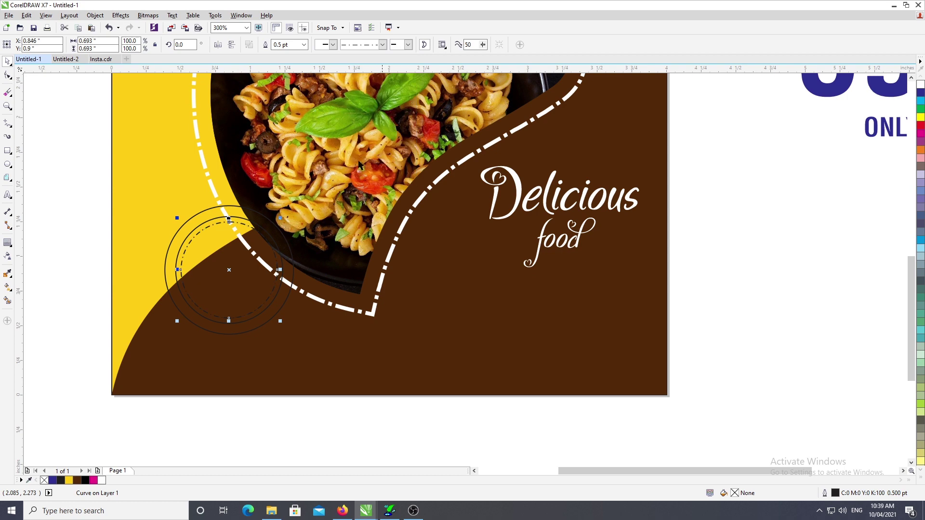
pyautogui.scroll(1, 216, 230)
pyautogui.moveTo(218, 244); pyautogui.dragTo(248, 207)
pyautogui.scroll(-2, 271, 205)
pyautogui.click(170, 215)
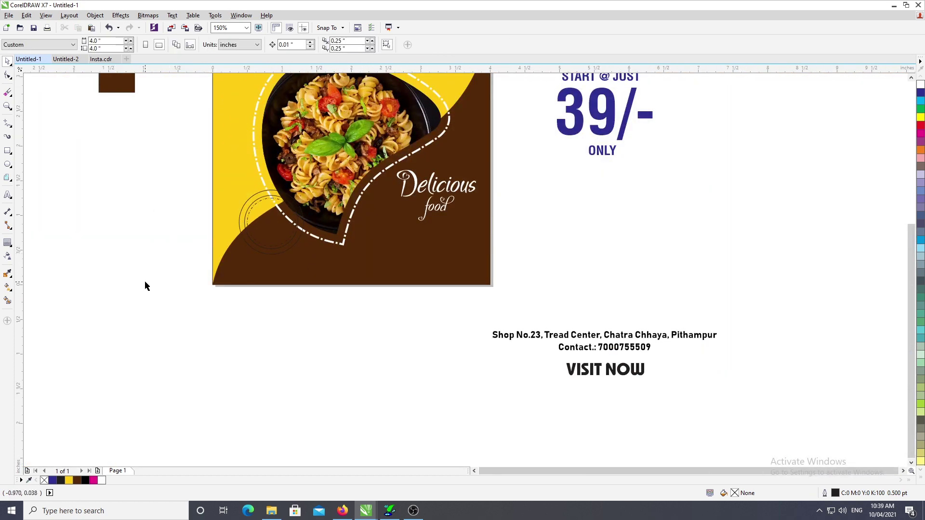
# Fill the outermost circle white and remove its outline.
pyautogui.moveTo(145, 193); pyautogui.dragTo(316, 282)
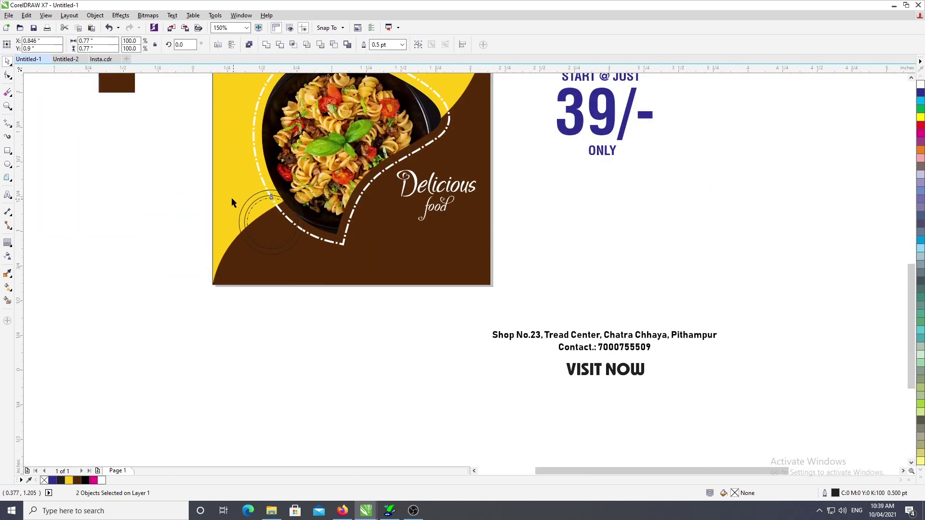
pyautogui.scroll(3, 231, 198)
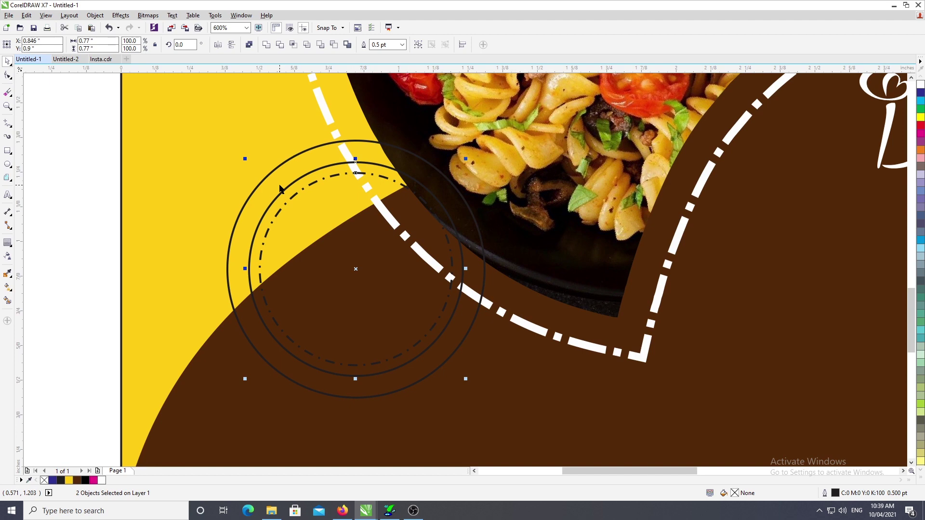
pyautogui.scroll(-4, 280, 188)
pyautogui.click(286, 175)
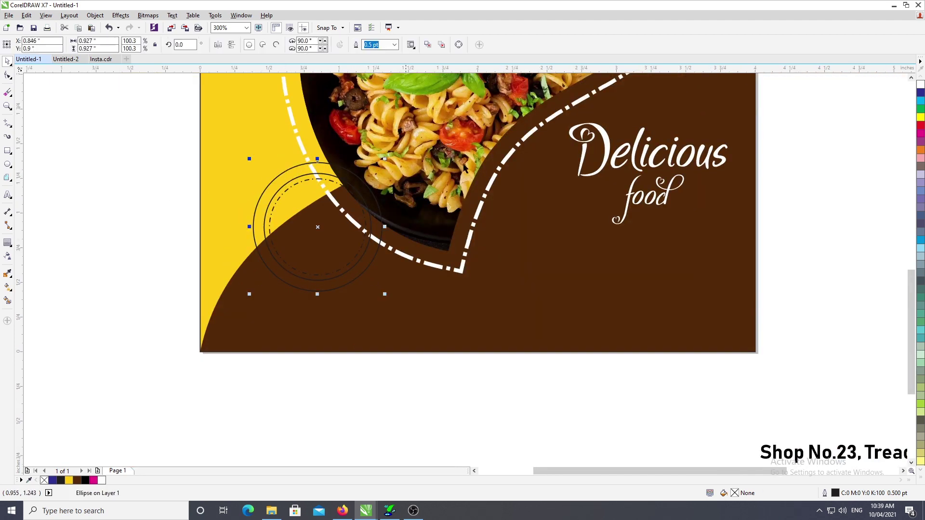
pyautogui.click(920, 86)
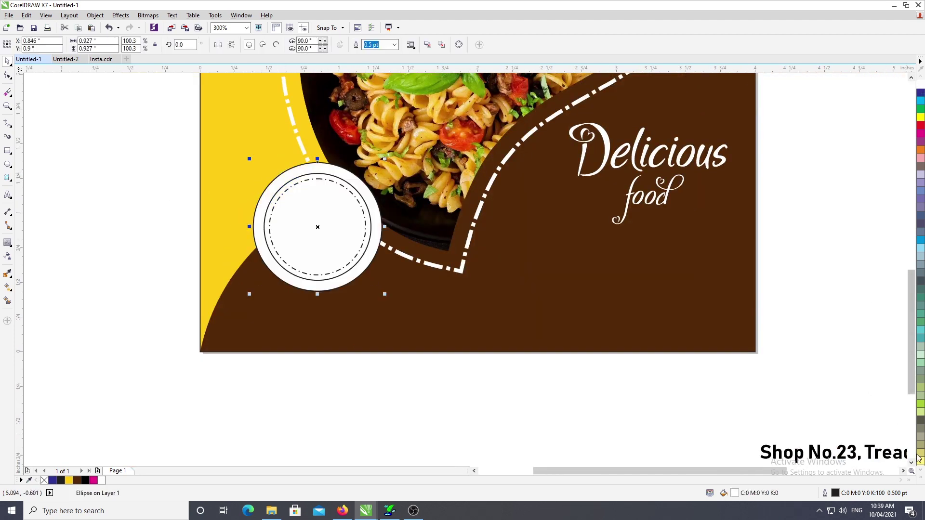
pyautogui.click(921, 479)
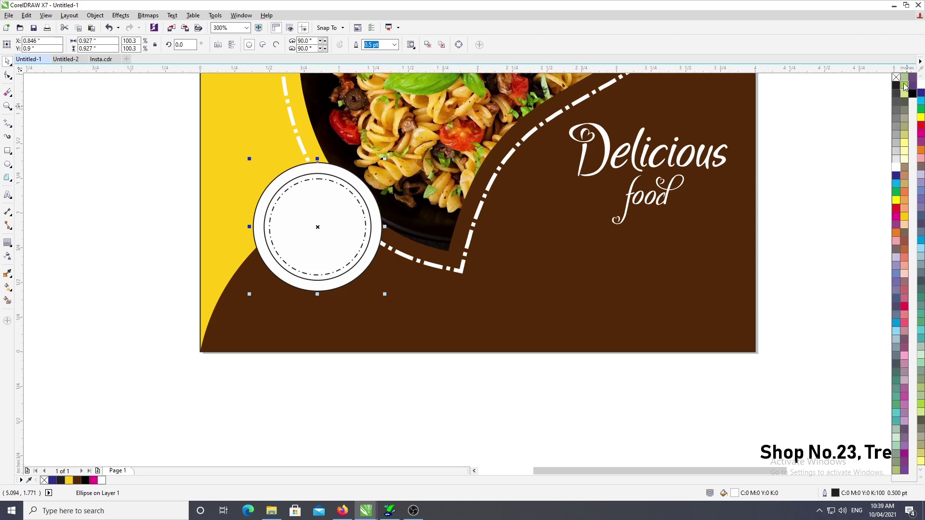
pyautogui.click(349, 385)
# Fill the badge's inner circle with the sampled dark brown used in the poster's lower area.
pyautogui.scroll(-2, 349, 386)
pyautogui.scroll(2, 343, 236)
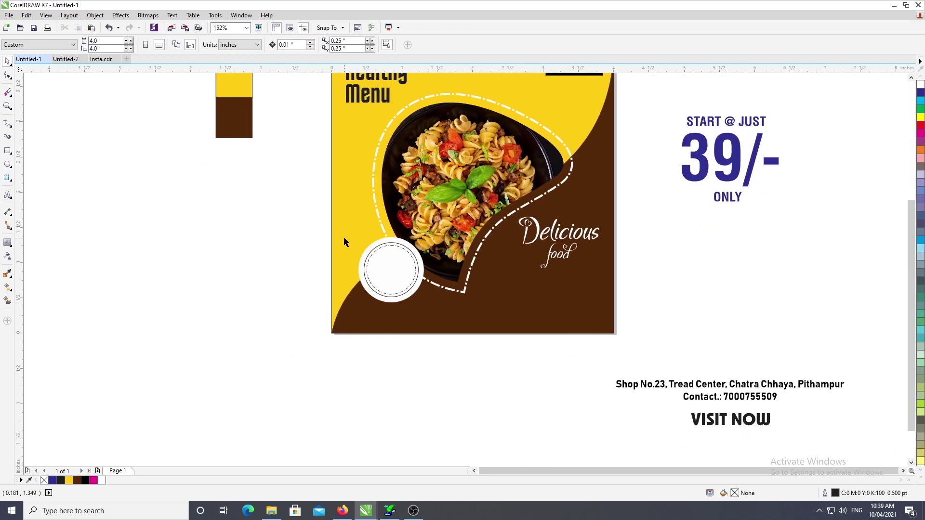
pyautogui.scroll(-2, 413, 271)
pyautogui.scroll(2, 440, 229)
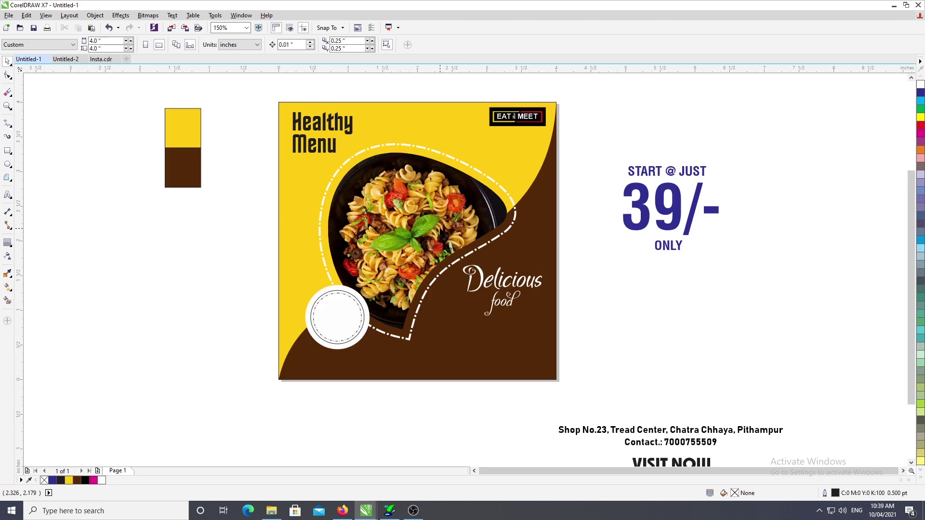
pyautogui.click(8, 274)
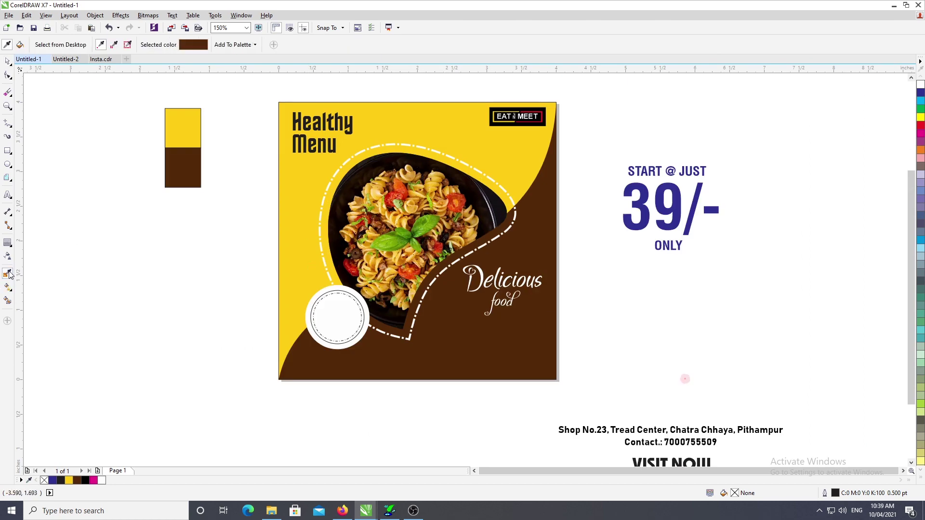
pyautogui.scroll(4, 325, 335)
pyautogui.click(325, 334)
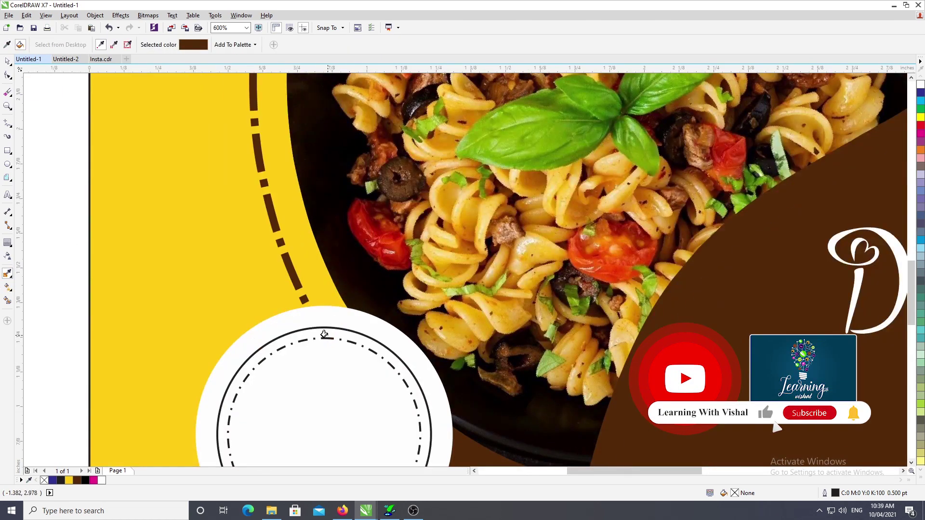
pyautogui.hotkey('ctrl', 'z')
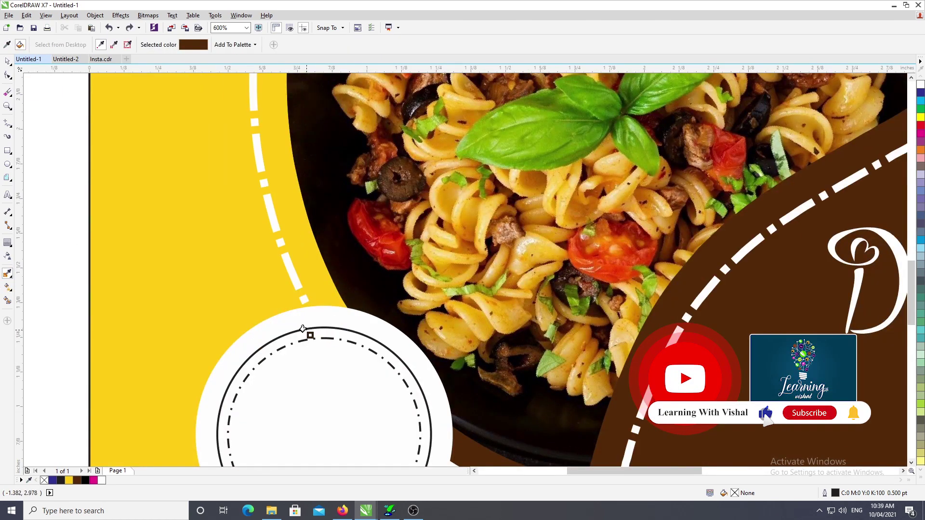
pyautogui.scroll(1, 274, 342)
pyautogui.click(278, 344)
pyautogui.press('space')
pyautogui.scroll(-2, 292, 325)
pyautogui.press('F4')
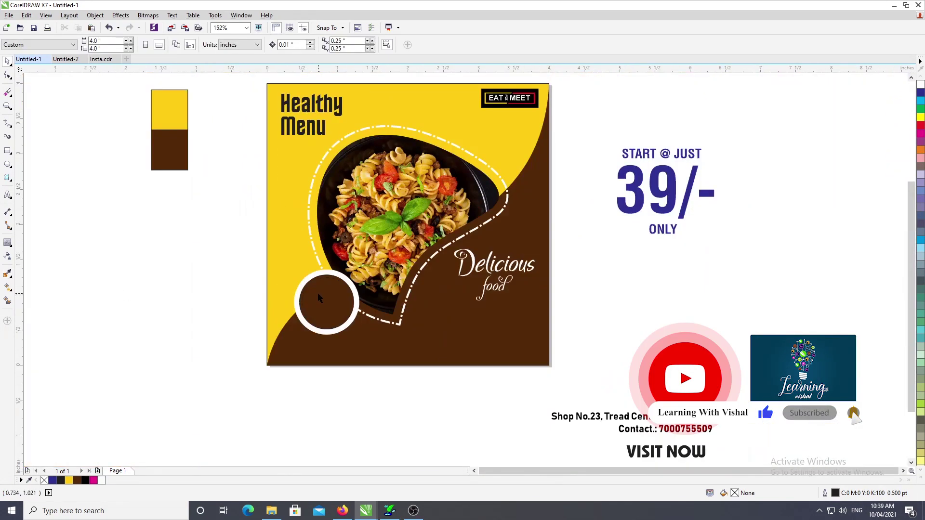
# Make the outline of the badge's dash-dot circle white.
pyautogui.scroll(2, 318, 292)
pyautogui.click(316, 262)
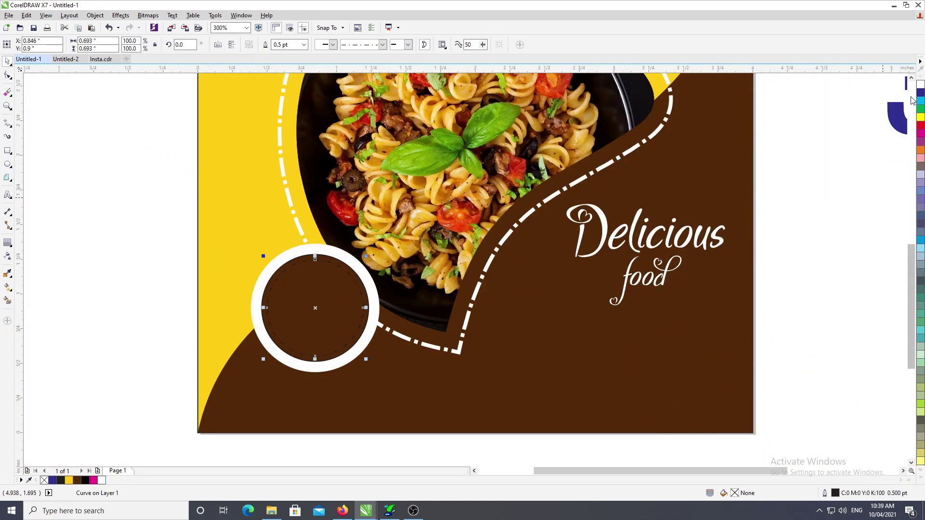
pyautogui.press('Escape')
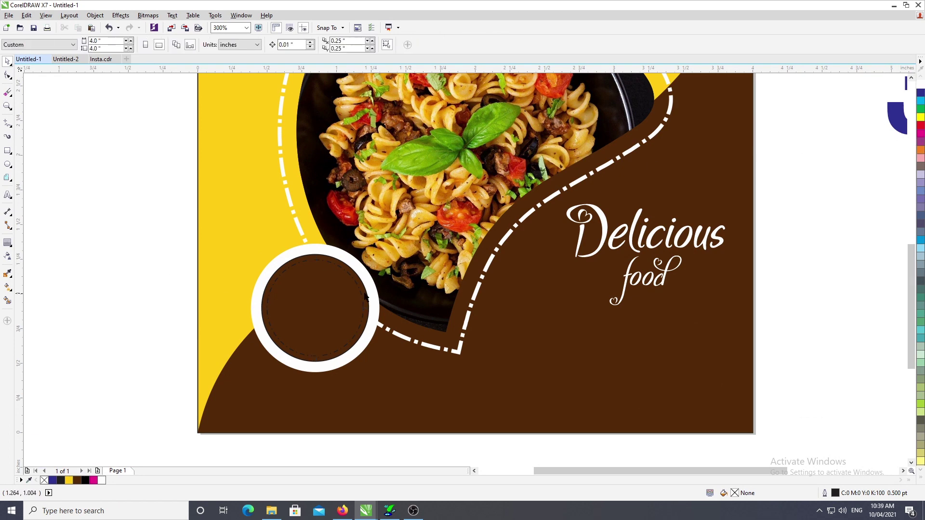
pyautogui.click(316, 261)
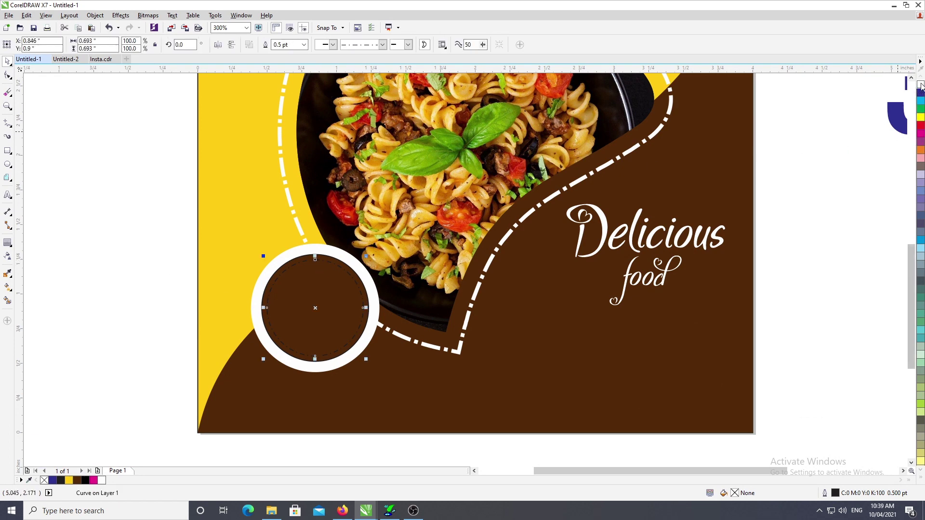
pyautogui.click(264, 208)
# Remove the outline from the badge's brown inner circle.
pyautogui.click(297, 265)
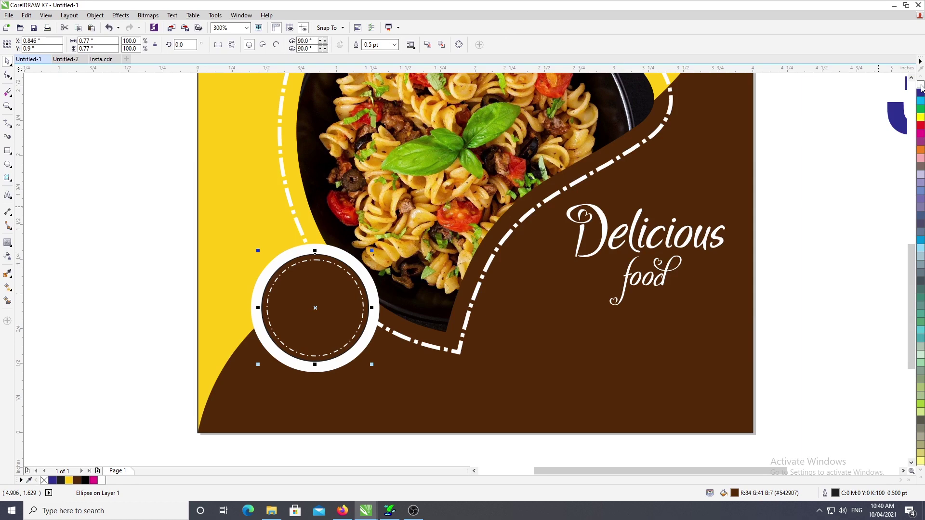
pyautogui.click(916, 479)
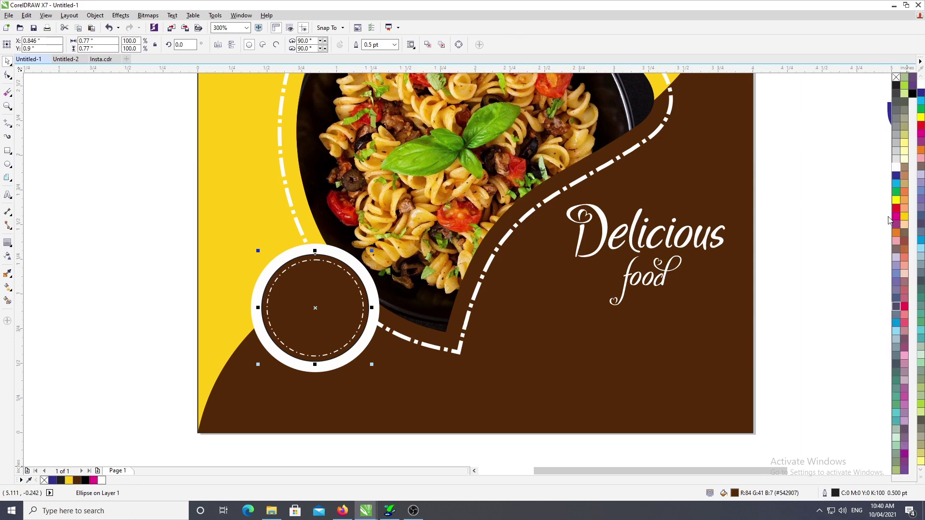
pyautogui.rightClick(895, 78)
pyautogui.click(770, 195)
pyautogui.press('F4')
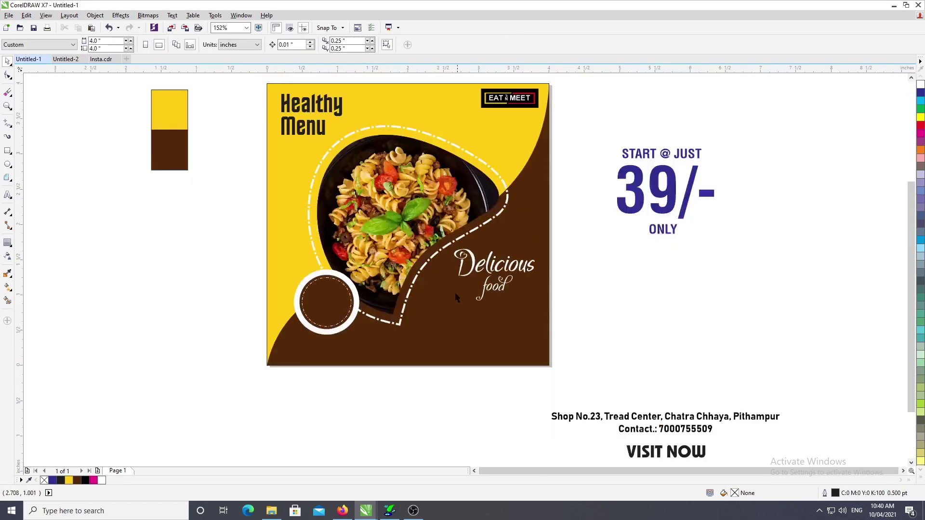
# Remove the outline from the yellow background square.
pyautogui.moveTo(508, 285); pyautogui.dragTo(479, 274)
pyautogui.scroll(-1, 479, 273)
pyautogui.press('F4')
pyautogui.click(362, 111)
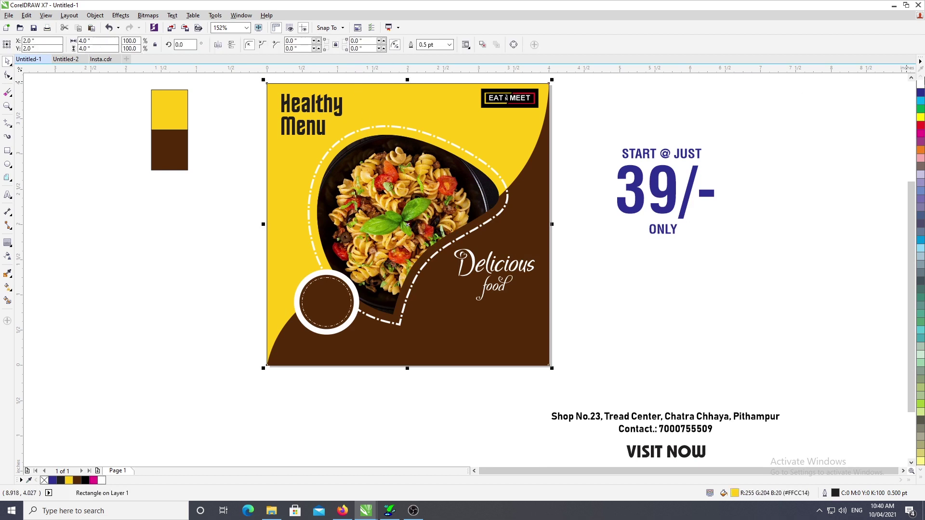
pyautogui.click(921, 480)
pyautogui.click(778, 211)
# Place the START @ JUST 39/- ONLY text group inside the round badge, scaled to about 0.51 by 0.45 inches.
pyautogui.click(666, 226)
pyautogui.moveTo(666, 226); pyautogui.dragTo(404, 275)
pyautogui.hotkey('ctrl', 'z')
pyautogui.scroll(2, 384, 280)
pyautogui.moveTo(467, 340); pyautogui.dragTo(392, 320)
pyautogui.scroll(1, 382, 240)
pyautogui.moveTo(356, 274); pyautogui.dragTo(398, 250)
pyautogui.moveTo(452, 293); pyautogui.dragTo(477, 301)
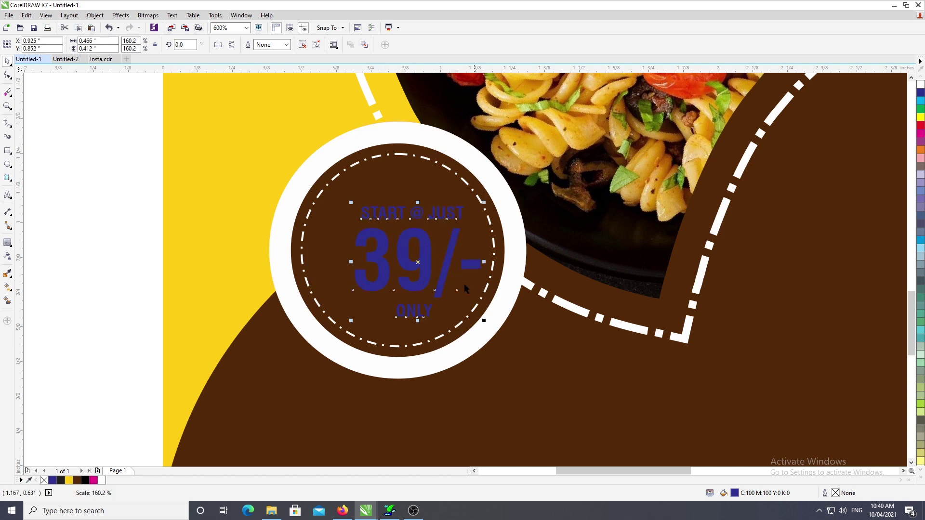
pyautogui.moveTo(427, 259); pyautogui.dragTo(416, 254)
pyautogui.moveTo(471, 318); pyautogui.dragTo(481, 324)
# Fill the badge's price text group white.
pyautogui.scroll(-2, 463, 277)
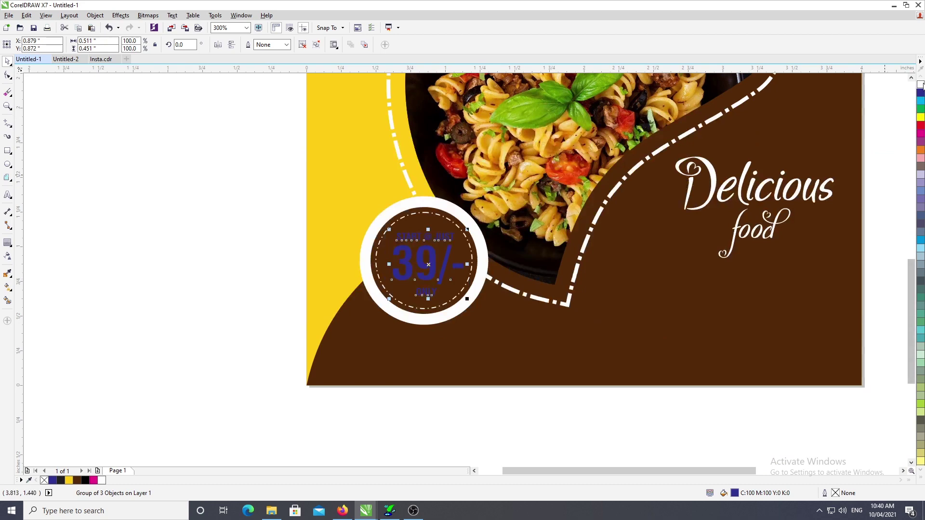
pyautogui.click(265, 245)
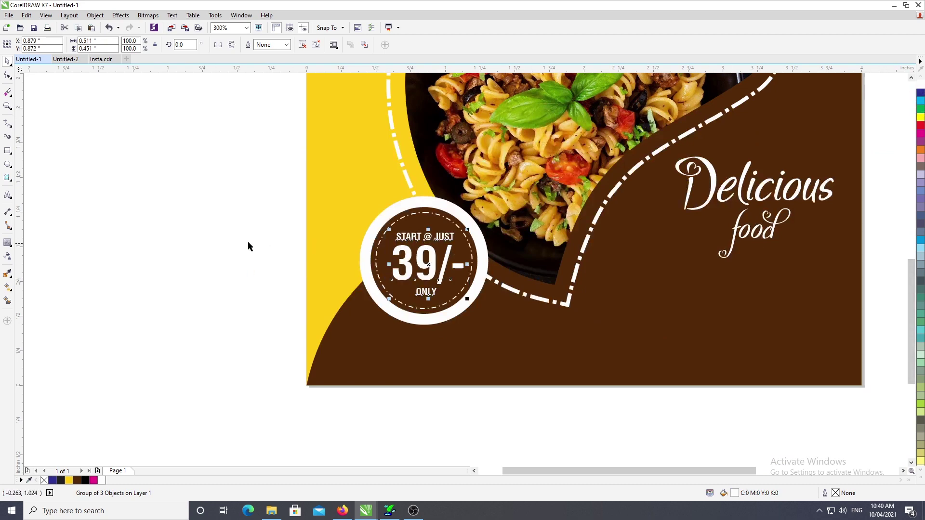
pyautogui.scroll(-2, 418, 273)
pyautogui.moveTo(390, 313); pyautogui.dragTo(429, 274)
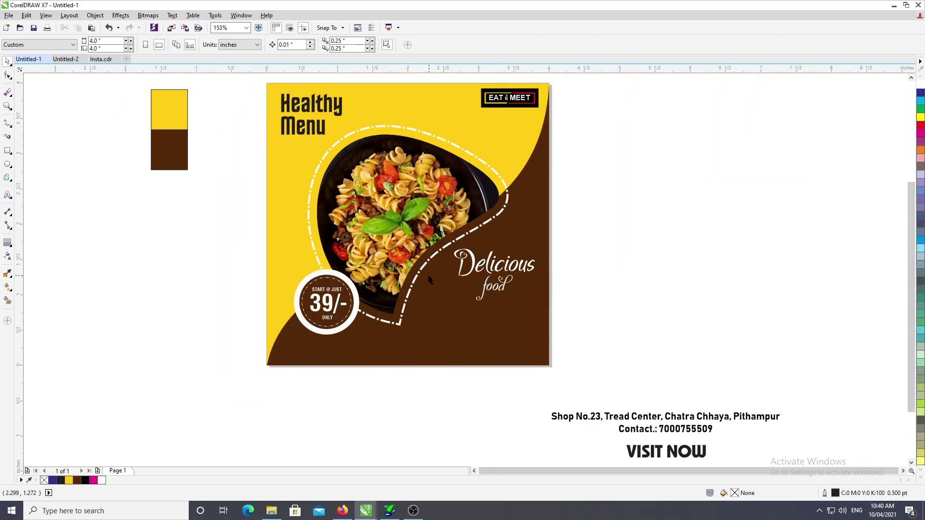
# Shift the Delicious food lettering slightly down and to the left within the brown area.
pyautogui.scroll(2, 544, 347)
pyautogui.moveTo(652, 279); pyautogui.dragTo(360, 142)
pyautogui.moveTo(439, 187); pyautogui.dragTo(406, 262)
pyautogui.press('Escape')
pyautogui.click(439, 255)
pyautogui.moveTo(420, 302); pyautogui.dragTo(441, 238)
pyautogui.click(666, 215)
# Replace the word food under Delicious with lowercase pasta.
pyautogui.doubleClick(453, 239)
pyautogui.press('BackSpace')
pyautogui.write('Pasta')
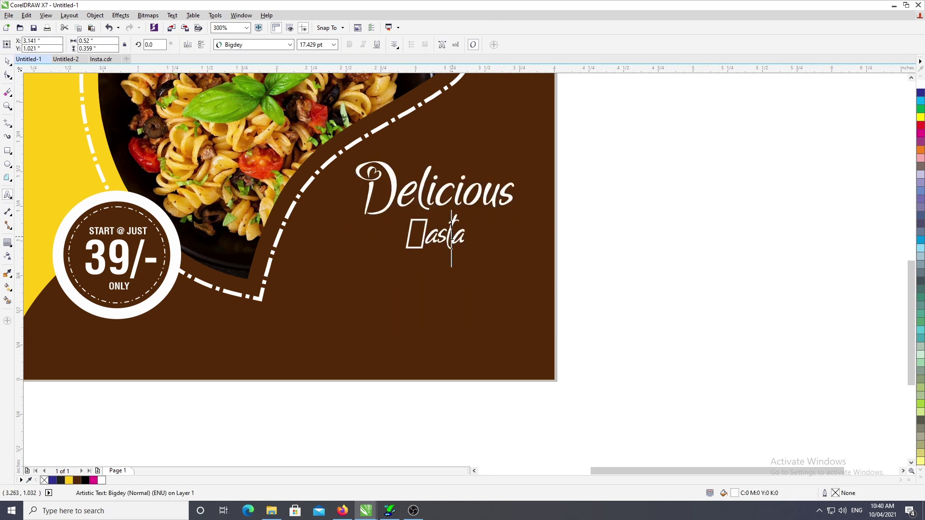
pyautogui.write('p')
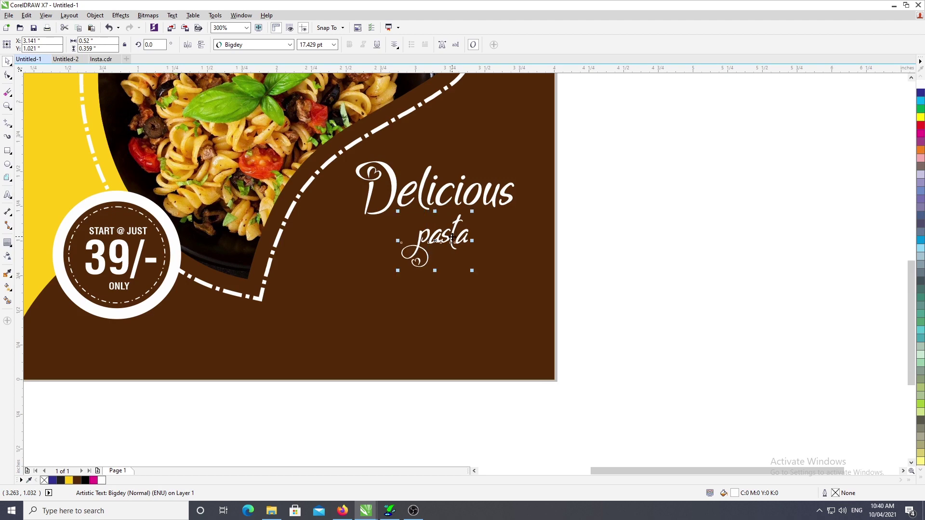
# Enlarge the word pasta well beyond the size of Delicious and position it just beneath that word.
pyautogui.scroll(-2, 491, 272)
pyautogui.moveTo(485, 247); pyautogui.dragTo(535, 218)
pyautogui.moveTo(474, 247); pyautogui.dragTo(440, 195)
pyautogui.click(705, 180)
pyautogui.scroll(2, 440, 231)
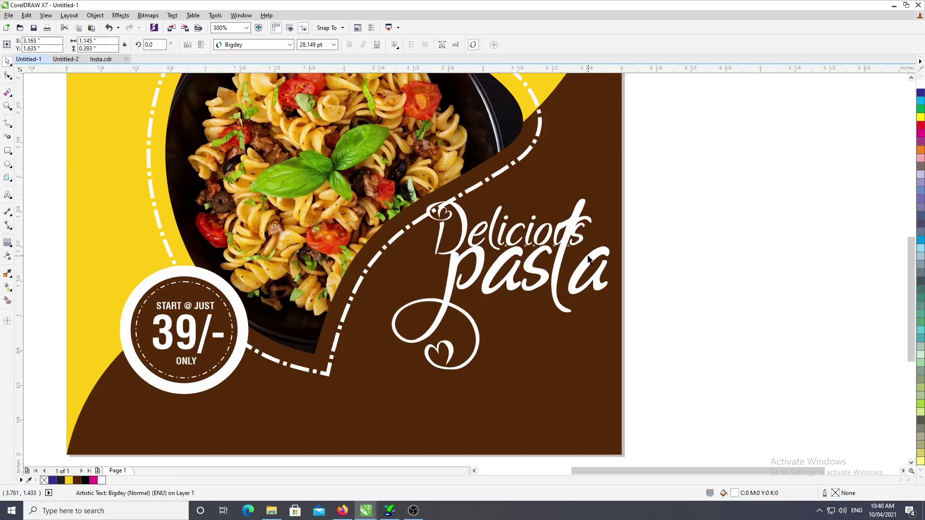
# Scale down the word Delicious and fit it above pasta, beside the tall letter t.
pyautogui.moveTo(683, 229); pyautogui.dragTo(526, 225)
pyautogui.click(574, 241)
pyautogui.scroll(-1, 526, 224)
pyautogui.click(654, 207)
pyautogui.press('F4')
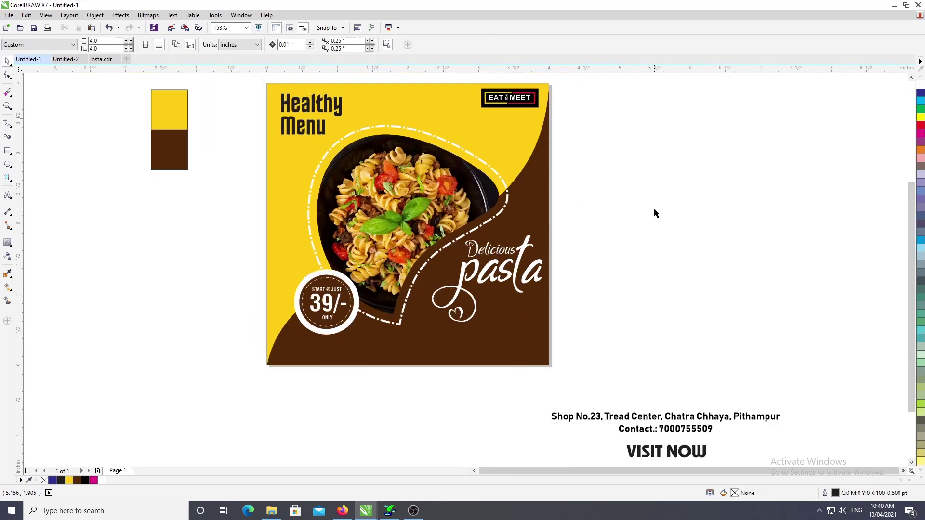
# Select the Delicious and pasta words together and move them slightly up in the brown area.
pyautogui.scroll(-1, 546, 224)
pyautogui.scroll(1, 517, 307)
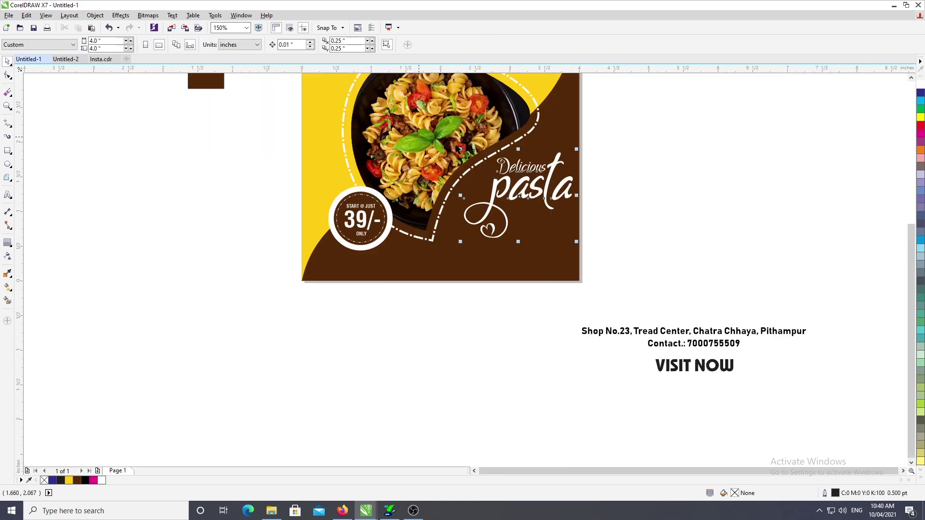
pyautogui.scroll(1, 538, 155)
pyautogui.moveTo(572, 167); pyautogui.dragTo(575, 159)
pyautogui.scroll(-1, 435, 235)
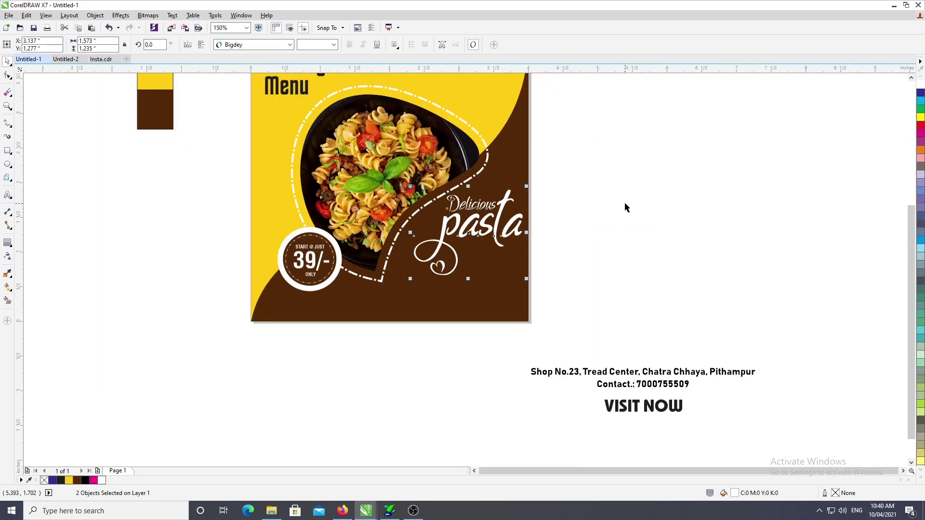
pyautogui.click(626, 207)
pyautogui.press('F4')
# Move the VISIT NOW text to the empty area below the poster's lower left corner.
pyautogui.moveTo(481, 408); pyautogui.dragTo(550, 283)
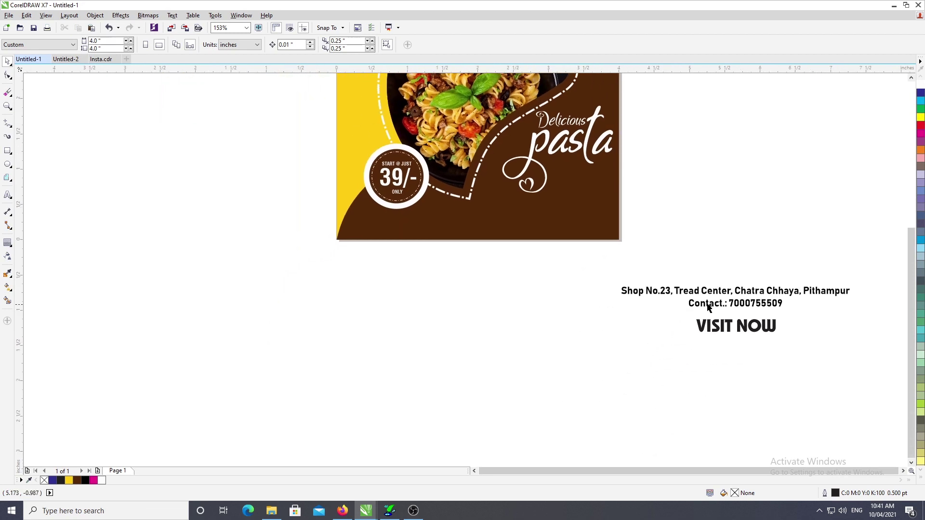
pyautogui.moveTo(714, 336); pyautogui.dragTo(301, 278)
pyautogui.scroll(2, 436, 236)
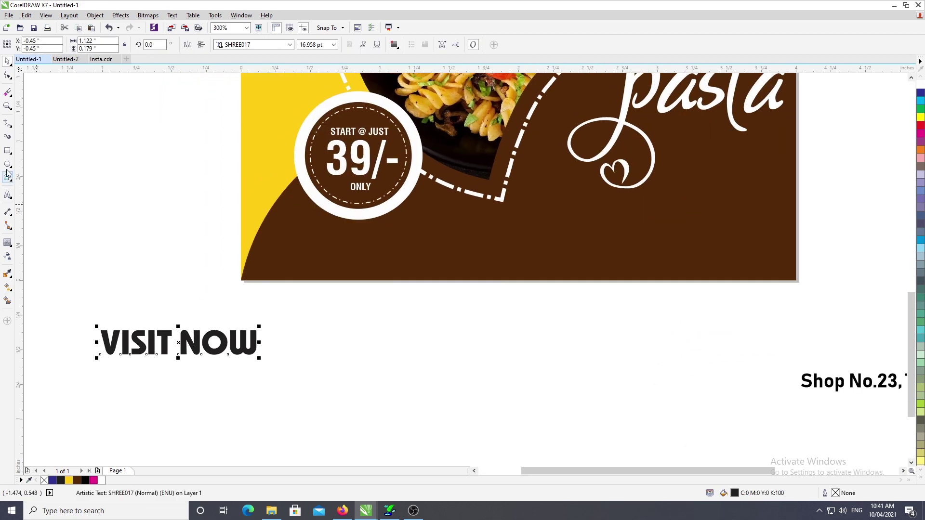
# Draw a rectangle about 0.936 by 0.222 inches below the price badge and fully round its corners to 0.111 inches.
pyautogui.click(6, 151)
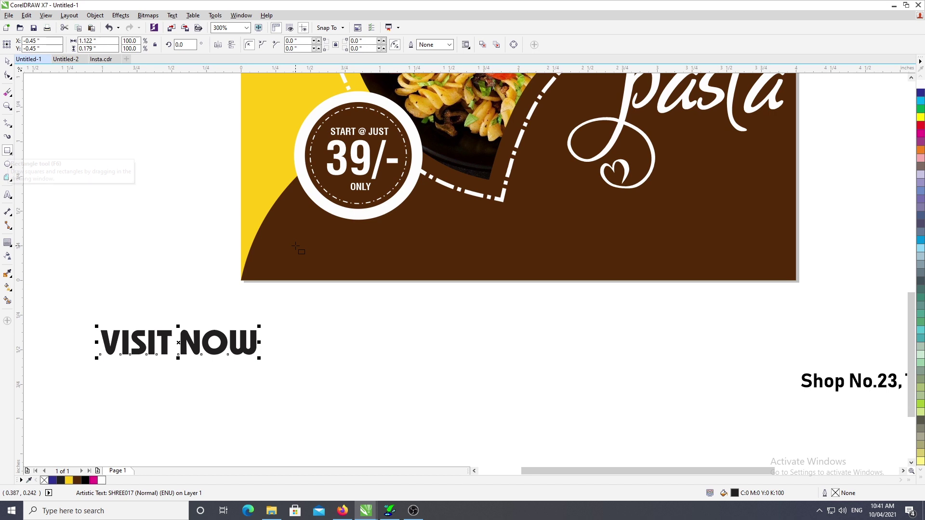
pyautogui.scroll(2, 307, 241)
pyautogui.moveTo(256, 212)
pyautogui.mouseDown()
pyautogui.moveTo(530, 250)
pyautogui.moveTo(517, 275)
pyautogui.mouseUp()
pyautogui.click(7, 77)
pyautogui.moveTo(257, 213); pyautogui.dragTo(274, 229)
pyautogui.scroll(-2, 295, 246)
pyautogui.press('space')
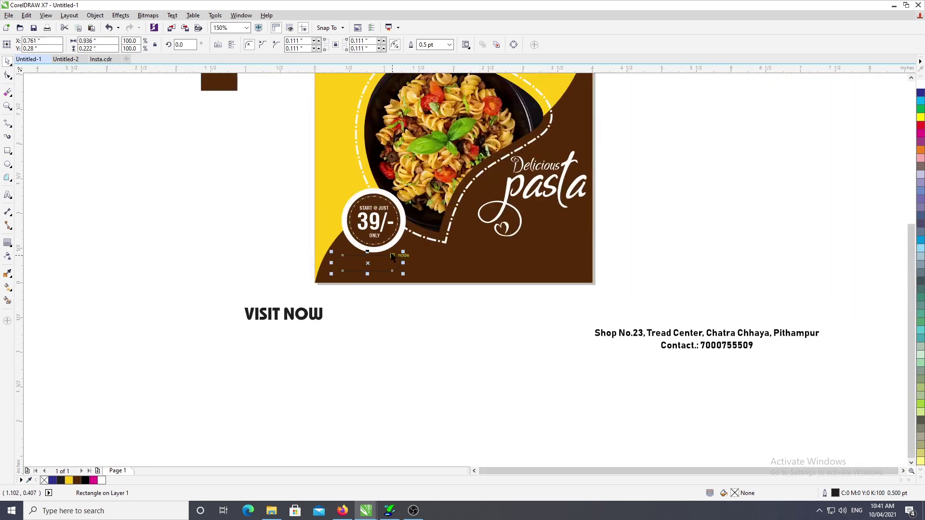
# Align the rounded rectangle centrally beneath the round price badge.
pyautogui.scroll(1, 376, 244)
pyautogui.click(94, 83)
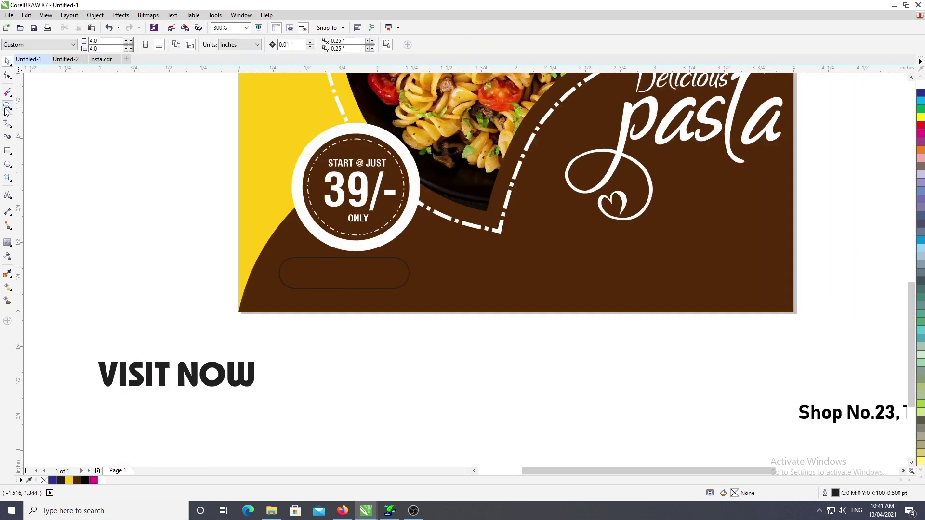
pyautogui.click(354, 259)
pyautogui.scroll(1, 376, 244)
pyautogui.keyDown('shift'); pyautogui.click(376, 253); pyautogui.keyUp('shift')
pyautogui.press('c')
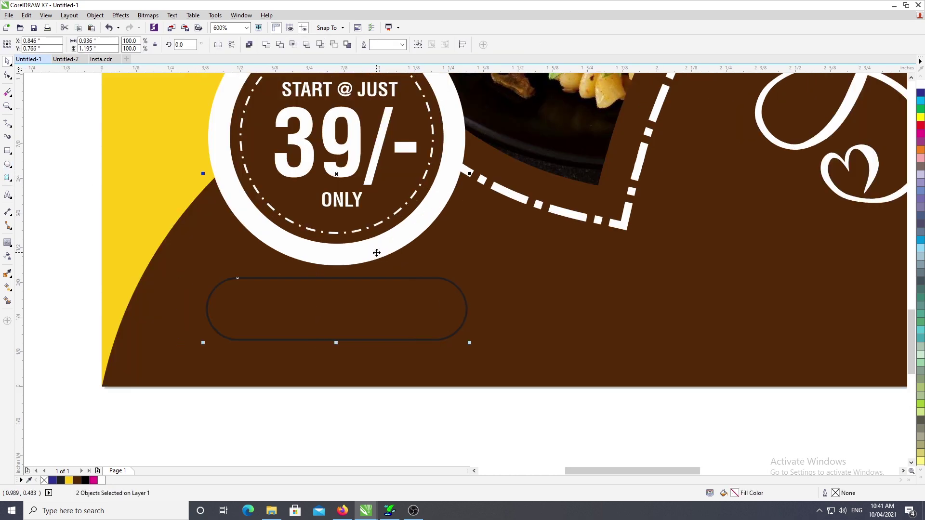
pyautogui.click(360, 406)
# Move the rounded rectangle slightly down to widen the gap below the badge.
pyautogui.scroll(-2, 310, 254)
pyautogui.click(326, 274)
pyautogui.scroll(2, 319, 275)
pyautogui.moveTo(333, 264); pyautogui.dragTo(334, 270)
pyautogui.scroll(-1, 335, 268)
pyautogui.click(357, 368)
# Sample the yellow from the reference swatch beside the poster and fill the rounded rectangle with it.
pyautogui.scroll(-2, 357, 368)
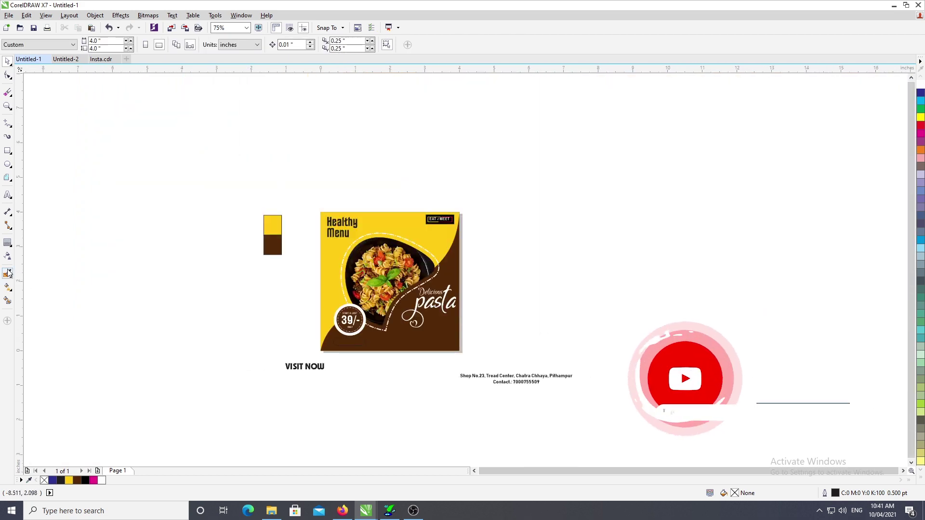
pyautogui.click(9, 275)
pyautogui.scroll(1, 299, 294)
pyautogui.click(57, 272)
pyautogui.click(242, 155)
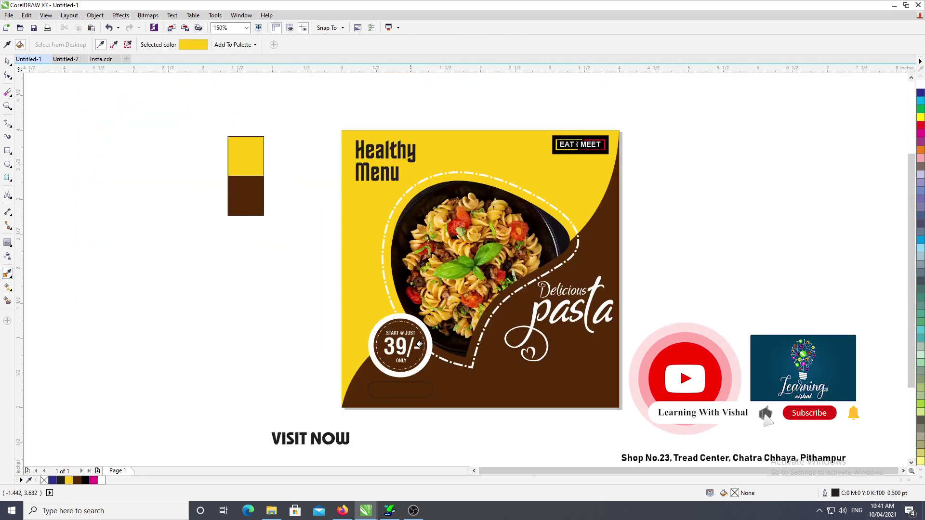
pyautogui.scroll(2, 401, 336)
pyautogui.scroll(-2, 397, 353)
pyautogui.scroll(2, 347, 400)
pyautogui.click(394, 324)
pyautogui.press('space')
pyautogui.scroll(-1, 394, 325)
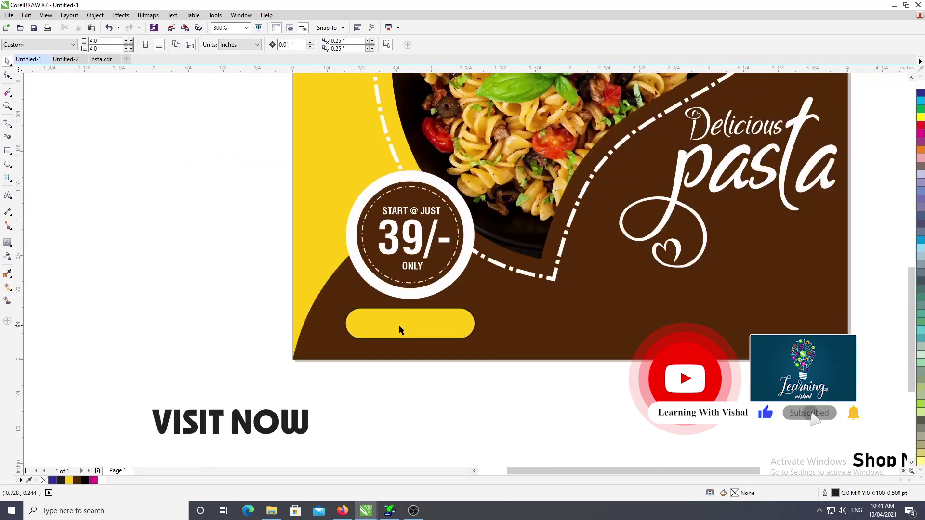
# Remove the outline from the yellow rounded rectangle.
pyautogui.click(393, 325)
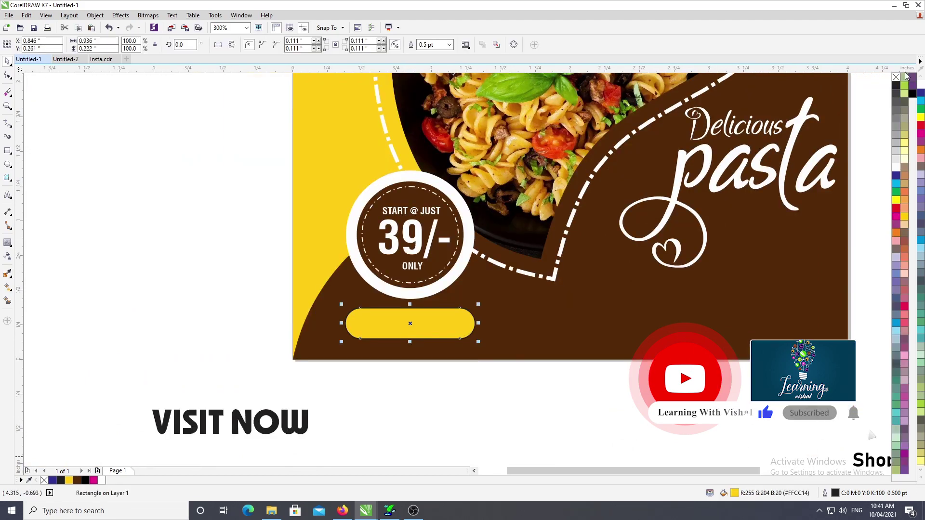
pyautogui.click(522, 399)
pyautogui.scroll(-1, 384, 351)
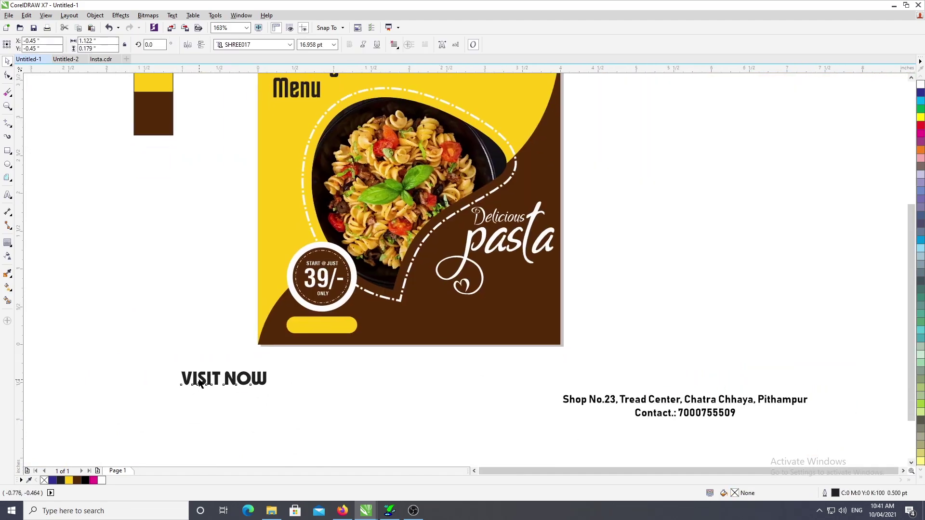
# Centre the VISIT NOW text horizontally and vertically on the yellow rounded rectangle below the price badge.
pyautogui.click(200, 383)
pyautogui.scroll(2, 245, 388)
pyautogui.scroll(-1, 254, 366)
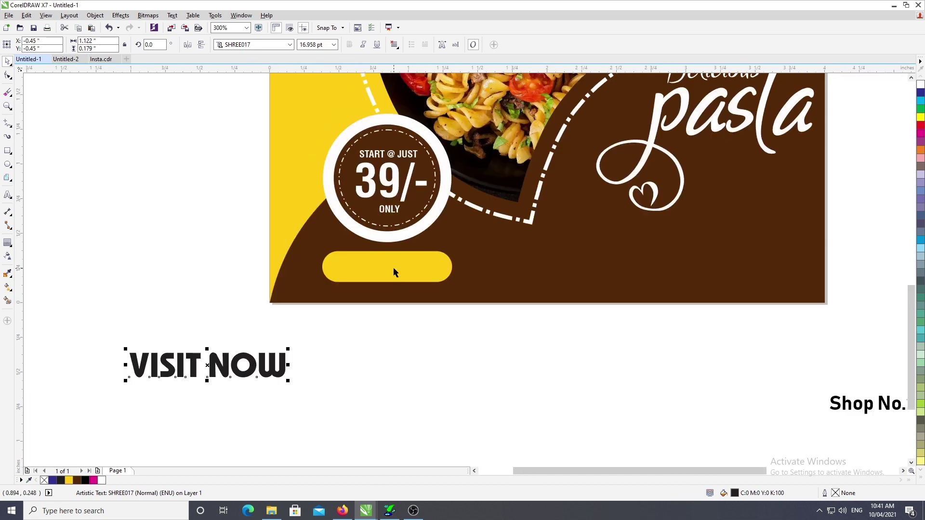
pyautogui.keyDown('shift'); pyautogui.click(394, 268); pyautogui.keyUp('shift')
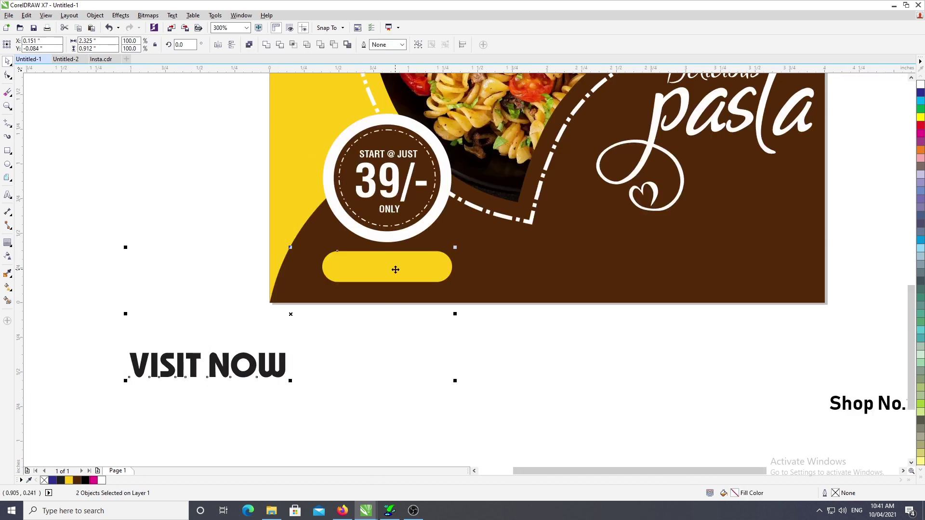
pyautogui.press('e')
pyautogui.press('c')
pyautogui.click(514, 371)
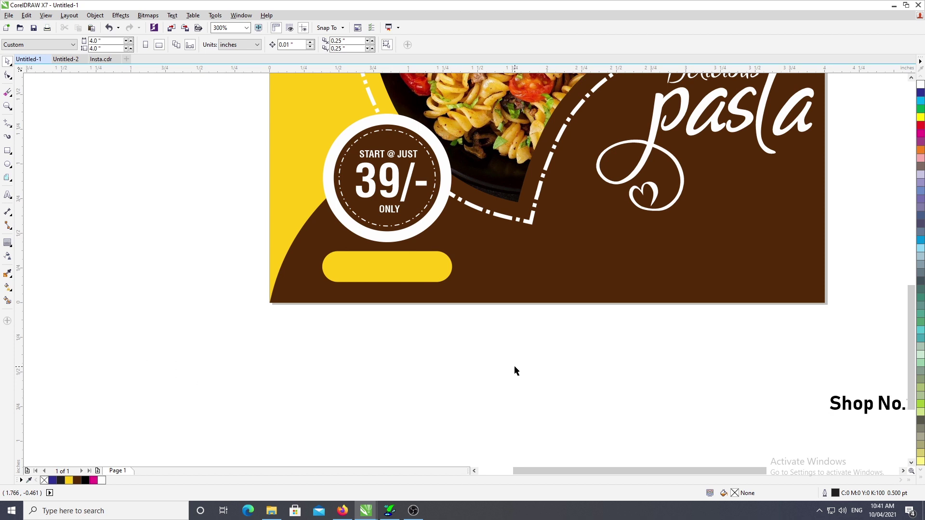
# Bring the VISIT NOW text in front of the yellow rounded rectangle and shrink it to about 7.3 pt.
pyautogui.moveTo(281, 247); pyautogui.dragTo(284, 245)
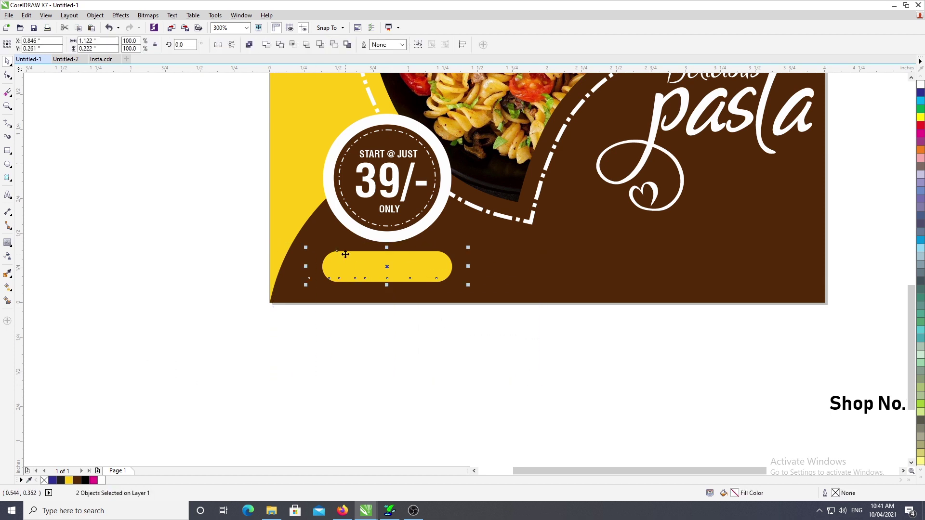
pyautogui.keyDown('shift'); pyautogui.click(345, 253); pyautogui.keyUp('shift')
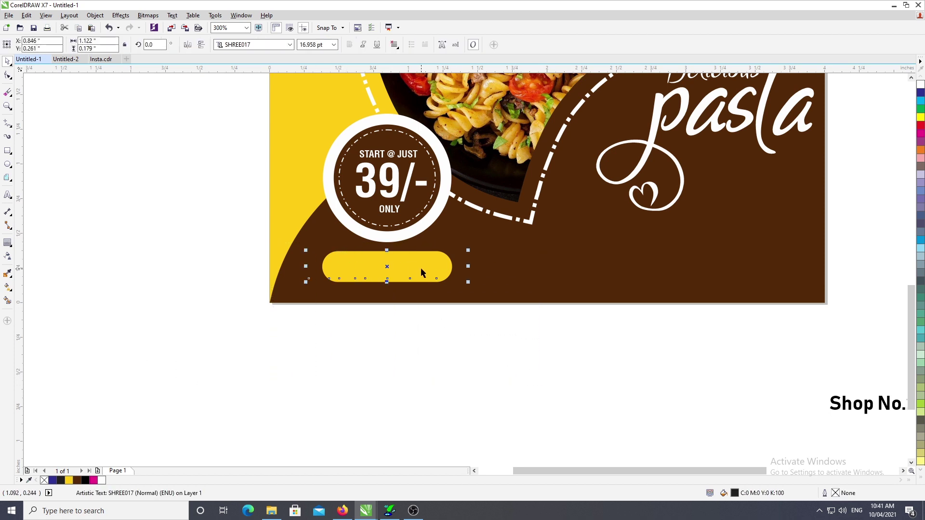
pyautogui.hotkey('shift', 'pageup')
pyautogui.scroll(2, 438, 279)
pyautogui.moveTo(495, 284); pyautogui.dragTo(417, 267)
pyautogui.keyDown('shift'); pyautogui.click(404, 271); pyautogui.keyUp('shift')
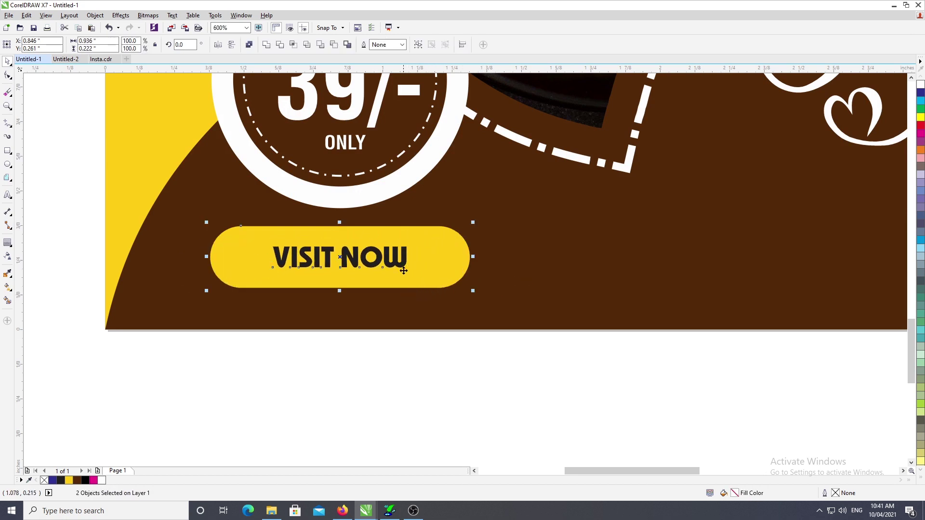
pyautogui.scroll(-2, 404, 271)
pyautogui.click(435, 336)
pyautogui.scroll(2, 327, 264)
# Enlarge the VISIT NOW text to about 8 pt from its centre and fill it with black.
pyautogui.click(439, 272)
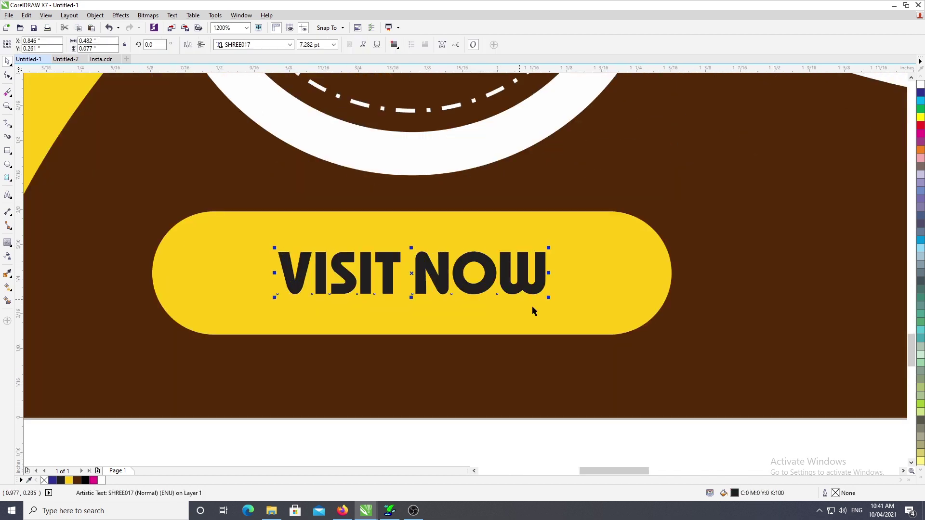
pyautogui.keyDown('shift'); pyautogui.click(547, 313); pyautogui.keyUp('shift')
pyautogui.scroll(-2, 430, 360)
pyautogui.moveTo(349, 419); pyautogui.dragTo(466, 304)
pyautogui.scroll(1, 468, 318)
pyautogui.moveTo(456, 338); pyautogui.dragTo(462, 339)
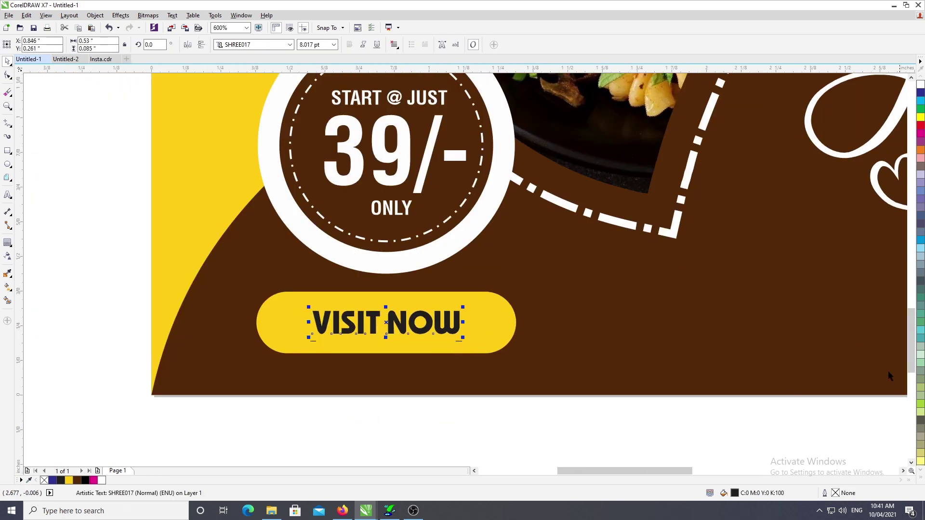
pyautogui.click(921, 478)
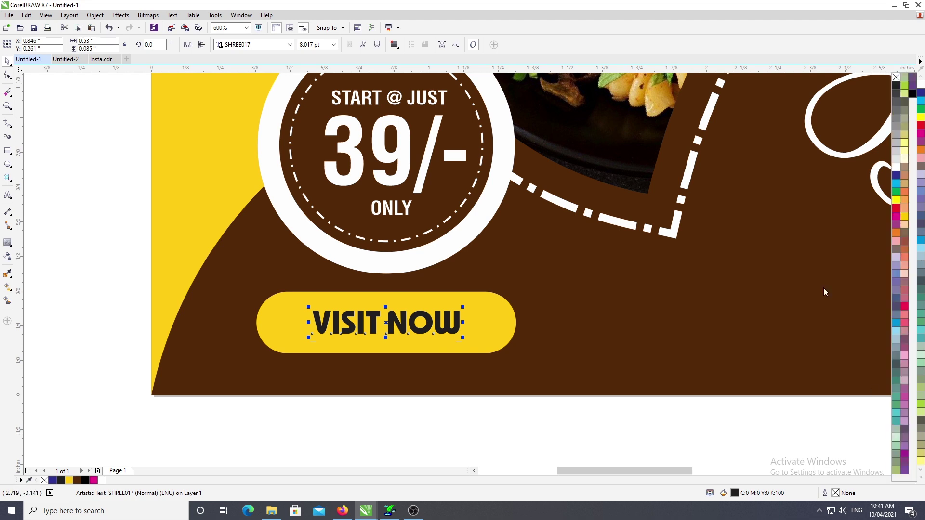
pyautogui.click(918, 97)
pyautogui.click(512, 440)
# Move the VISIT NOW text and its yellow rectangle slightly down together, with the text centred on the shape.
pyautogui.press('F4')
pyautogui.moveTo(359, 341); pyautogui.dragTo(364, 307)
pyautogui.scroll(2, 332, 323)
pyautogui.press('c')
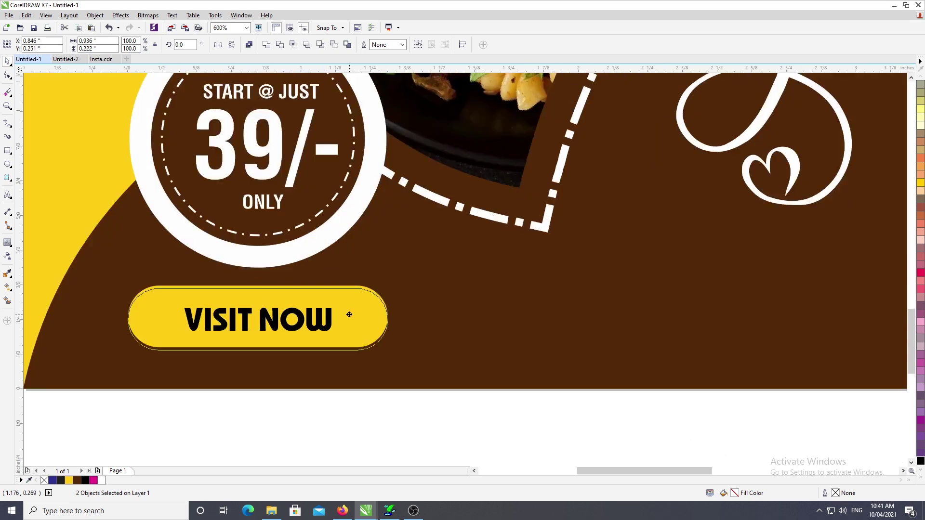
pyautogui.press('e')
pyautogui.scroll(-2, 336, 320)
pyautogui.click(518, 343)
# Draw a rectangle about 2.26 by 0.41 inches in the poster's lower brown area and round its corners to 0.125 inches.
pyautogui.press('F4')
pyautogui.moveTo(512, 334); pyautogui.dragTo(403, 311)
pyautogui.scroll(2, 429, 308)
pyautogui.click(7, 153)
pyautogui.moveTo(167, 243); pyautogui.dragTo(480, 300)
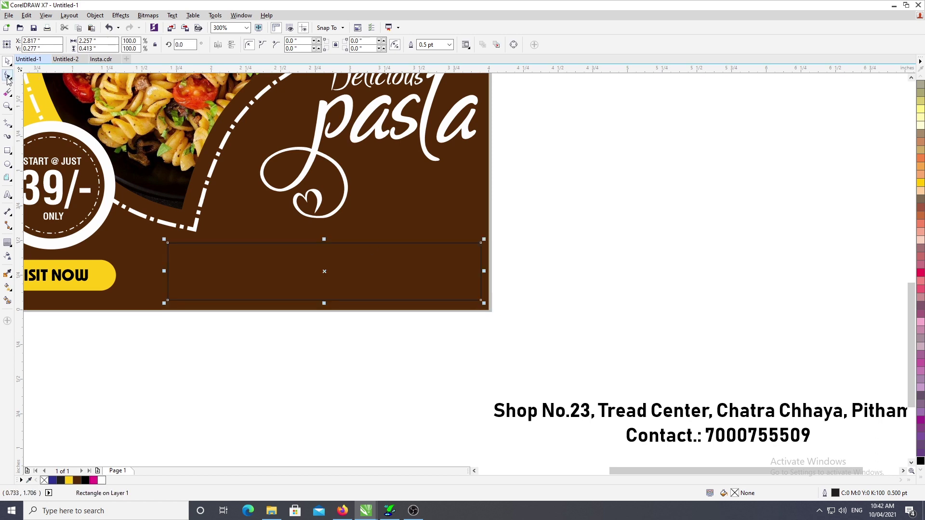
pyautogui.moveTo(169, 246); pyautogui.dragTo(184, 257)
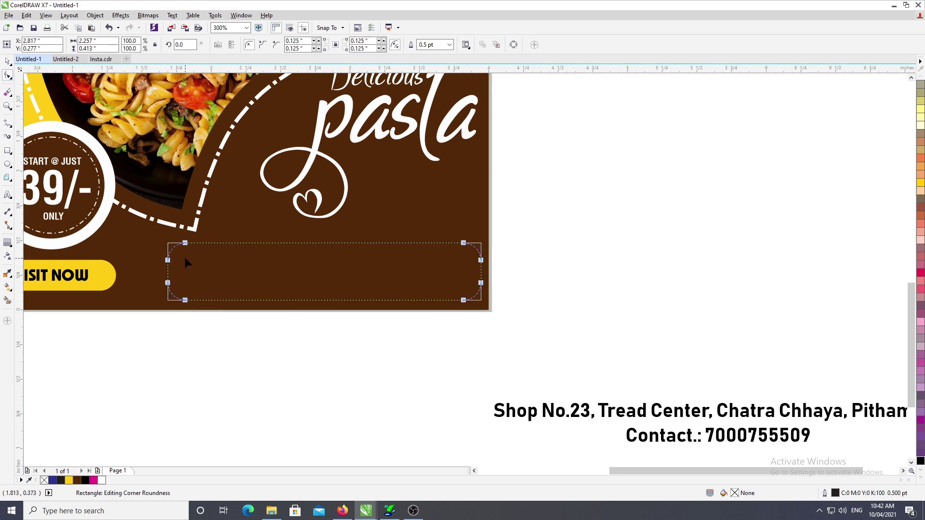
pyautogui.press('space')
# Scale the new rounded rectangle proportionally to about 2.12 inches wide and nudge it slightly down.
pyautogui.moveTo(484, 302); pyautogui.dragTo(474, 298)
pyautogui.press('Down')
pyautogui.press('Down')
pyautogui.click(380, 345)
pyautogui.press('F4')
# Sample the yellow from the reference swatch and fill the wide rounded rectangle with it.
pyautogui.scroll(-2, 54, 218)
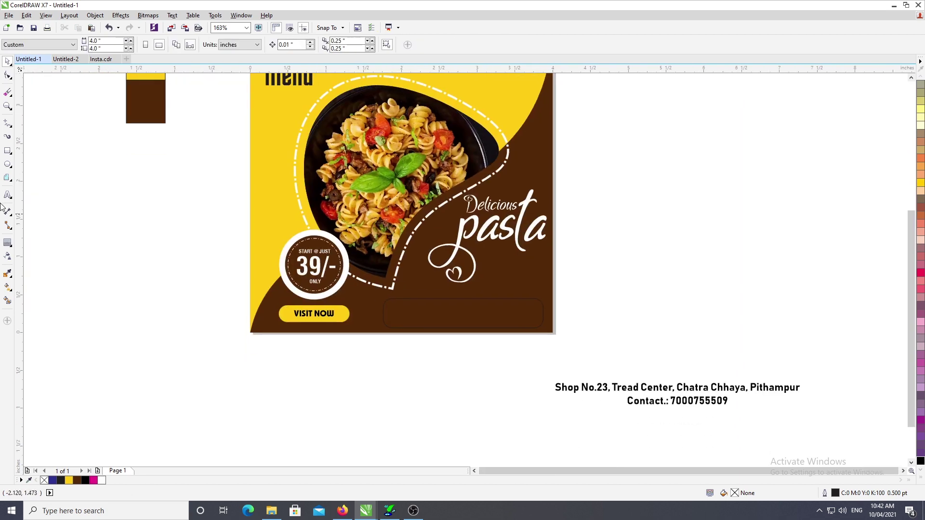
pyautogui.click(8, 274)
pyautogui.scroll(2, 167, 212)
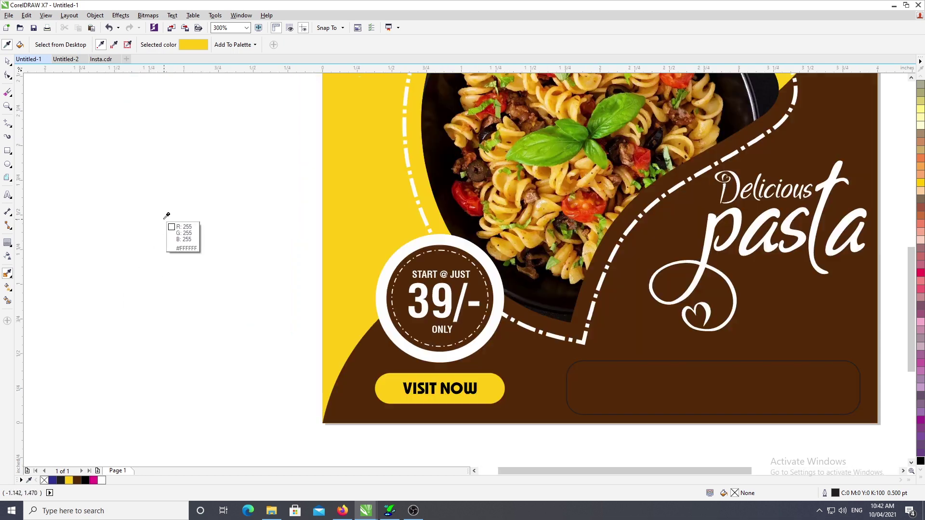
pyautogui.scroll(-5, 169, 210)
pyautogui.scroll(2, 170, 192)
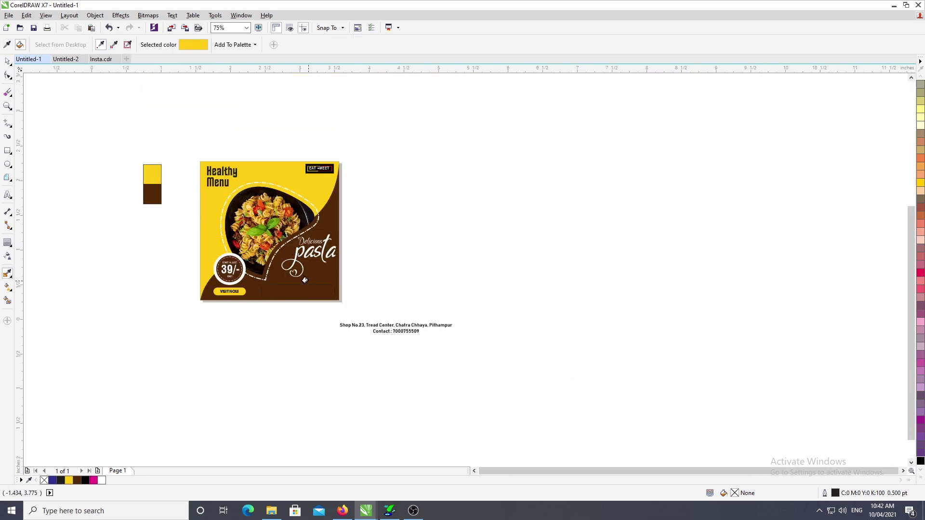
pyautogui.scroll(2, 303, 263)
pyautogui.press('space')
# Move the shop address and contact text onto the wide yellow rectangle and scale it down to about 6.1 pt.
pyautogui.click(493, 378)
pyautogui.moveTo(344, 308); pyautogui.dragTo(336, 316)
pyautogui.click(482, 371)
pyautogui.moveTo(493, 372); pyautogui.dragTo(281, 286)
pyautogui.scroll(2, 319, 308)
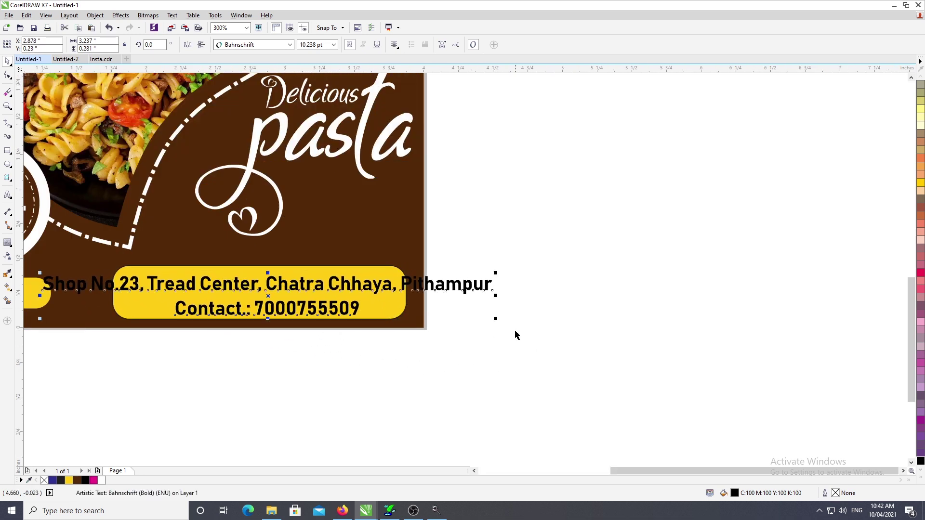
pyautogui.moveTo(444, 323); pyautogui.dragTo(406, 328)
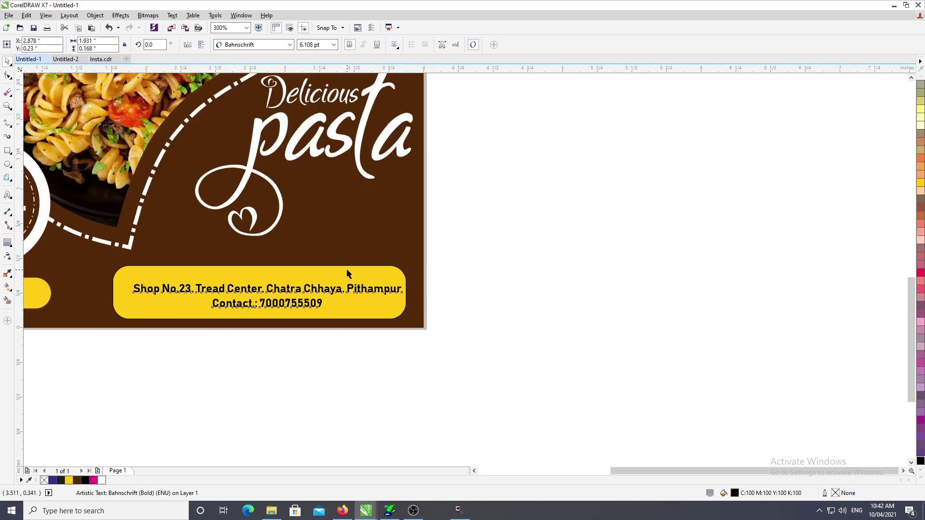
# Centre the address and contact text horizontally and vertically on the wide yellow rectangle.
pyautogui.keyDown('shift'); pyautogui.click(346, 269); pyautogui.keyUp('shift')
pyautogui.press('c')
pyautogui.press('e')
pyautogui.click(532, 271)
pyautogui.press('F4')
pyautogui.scroll(-1, 473, 274)
pyautogui.scroll(1, 516, 353)
pyautogui.scroll(1, 597, 353)
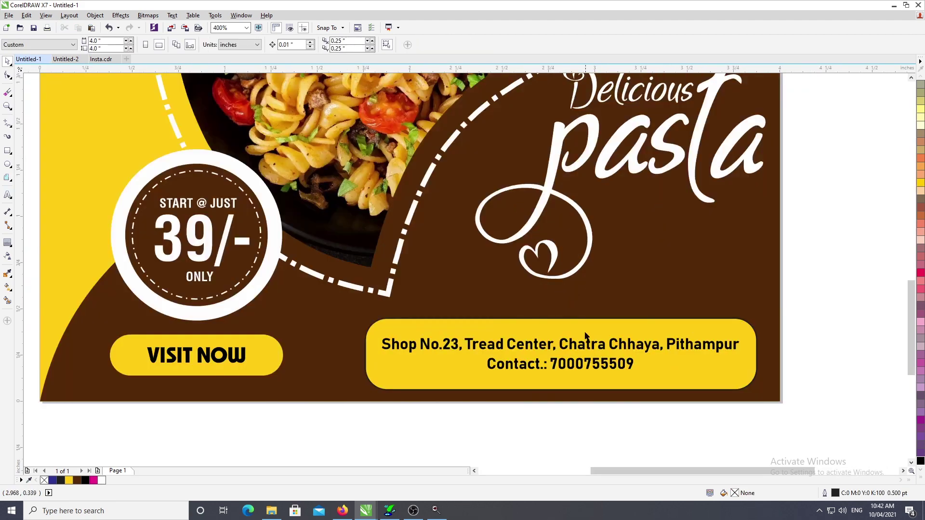
# Reduce the contact rectangle's height to about 0.3 inches and move it with its text slightly right and down.
pyautogui.click(563, 320)
pyautogui.moveTo(561, 315); pyautogui.dragTo(566, 323)
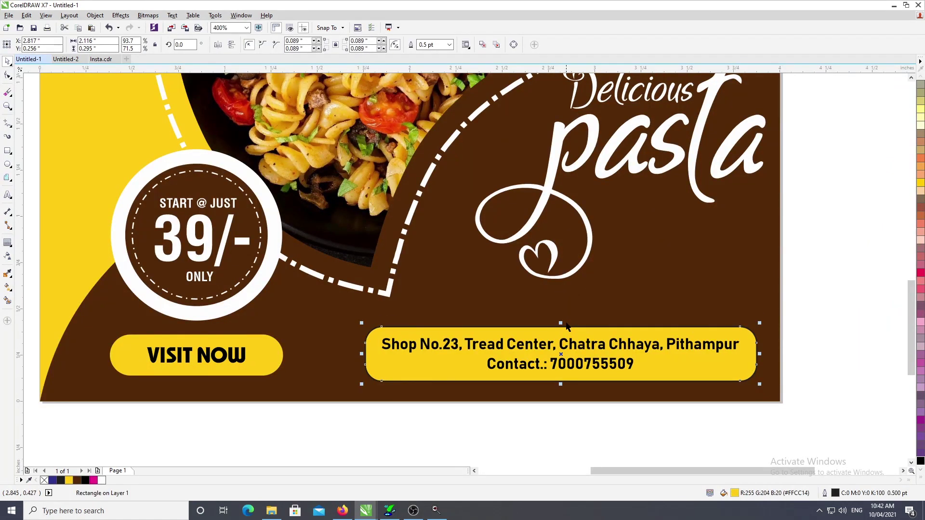
pyautogui.press('F3')
pyautogui.moveTo(313, 335); pyautogui.dragTo(313, 334)
pyautogui.scroll(2, 483, 340)
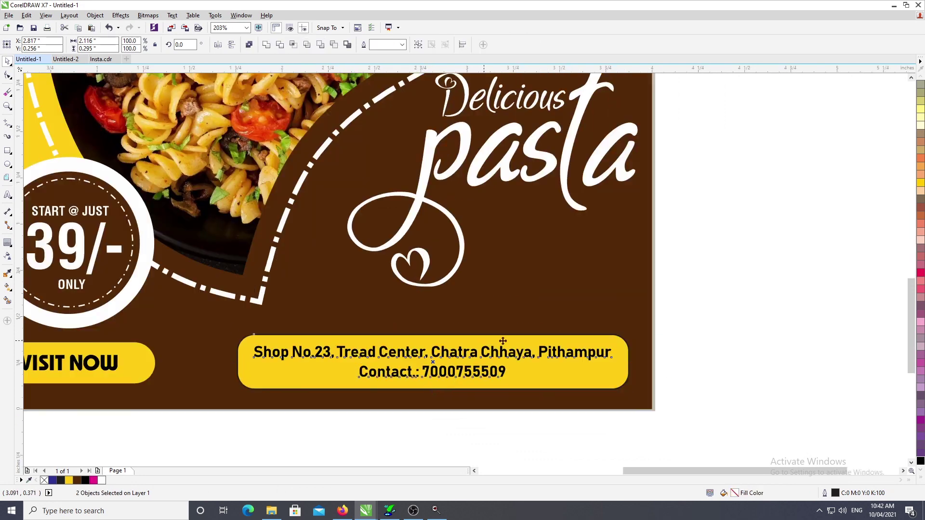
pyautogui.moveTo(523, 353); pyautogui.dragTo(531, 357)
pyautogui.scroll(-1, 452, 338)
pyautogui.press('Escape')
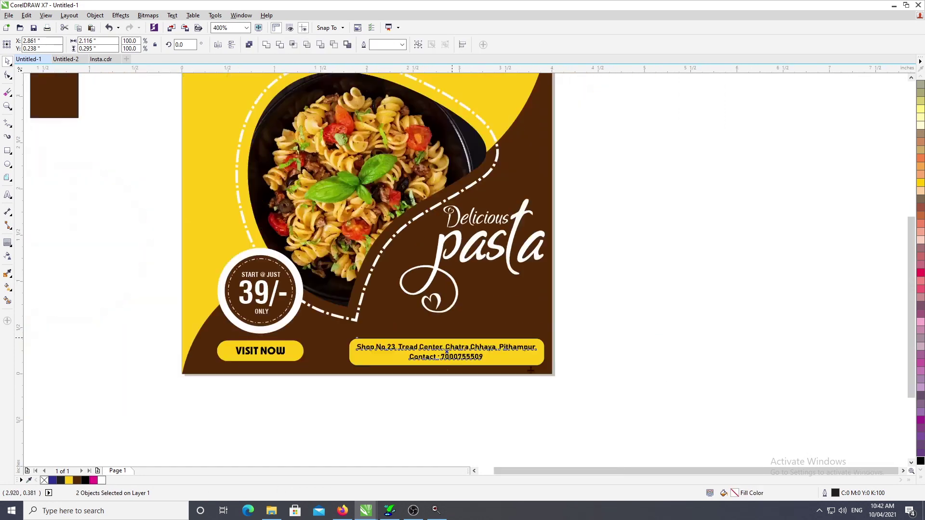
# Remove the outline from the yellow rectangle behind the contact text.
pyautogui.click(534, 344)
pyautogui.click(922, 480)
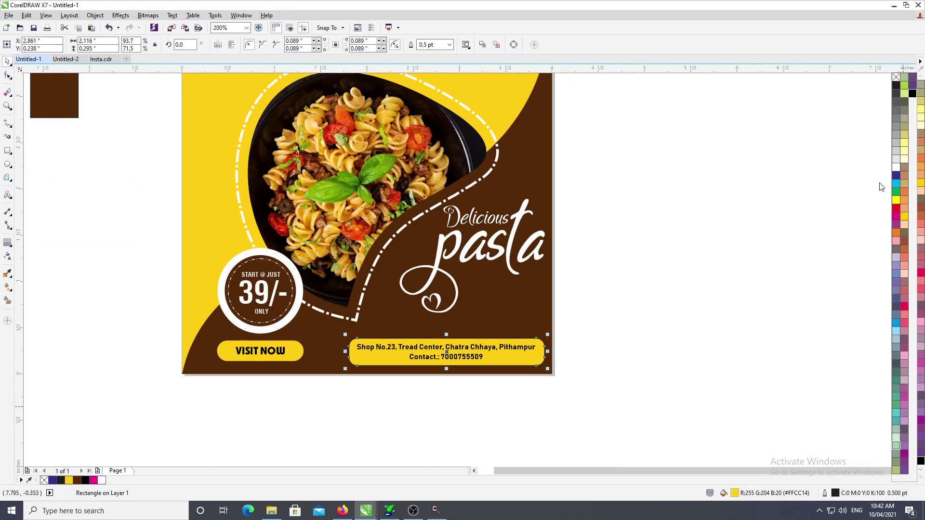
pyautogui.click(602, 283)
pyautogui.moveTo(602, 282); pyautogui.dragTo(681, 326)
pyautogui.scroll(1, 488, 406)
# Realign the address and contact text to the vertical centre of its yellow rectangle.
pyautogui.click(536, 380)
pyautogui.click(536, 383)
pyautogui.scroll(1, 536, 383)
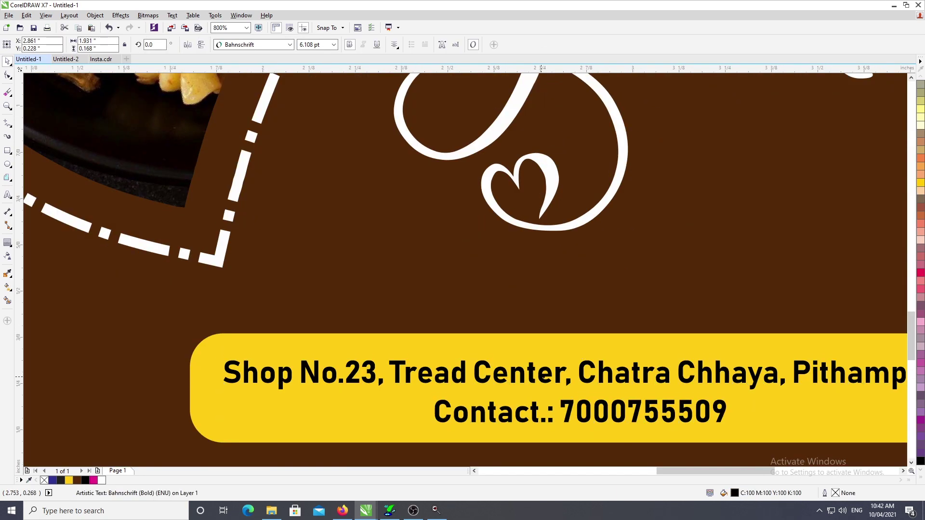
pyautogui.keyDown('shift'); pyautogui.click(544, 351); pyautogui.keyUp('shift')
pyautogui.press('e')
pyautogui.scroll(-2, 501, 350)
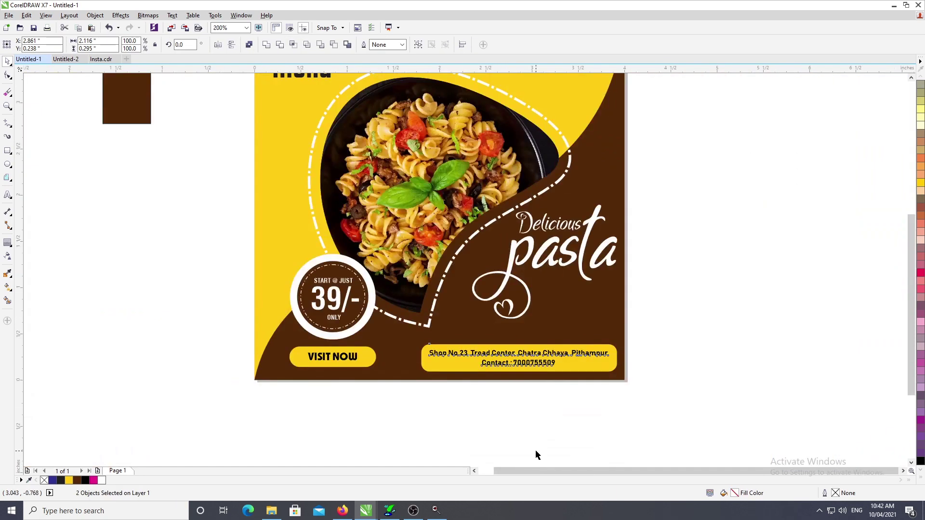
pyautogui.click(535, 452)
# Delete the yellow and brown reference swatches beside the poster.
pyautogui.press('F4')
pyautogui.moveTo(342, 222); pyautogui.dragTo(319, 215)
pyautogui.scroll(-1, 224, 241)
pyautogui.moveTo(246, 241); pyautogui.dragTo(166, 131)
pyautogui.press('Delete')
pyautogui.press('F4')
# Set the page size to 6 by 6 inches and add a page-sized rectangle behind the poster.
pyautogui.scroll(-1, 149, 172)
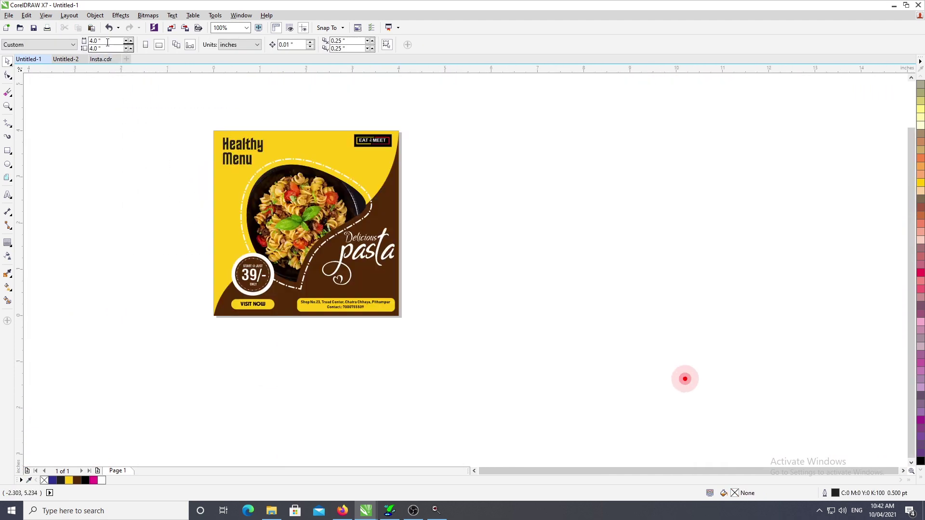
pyautogui.doubleClick(104, 41)
pyautogui.write('6')
pyautogui.press('Tab')
pyautogui.write('6')
pyautogui.press('Return')
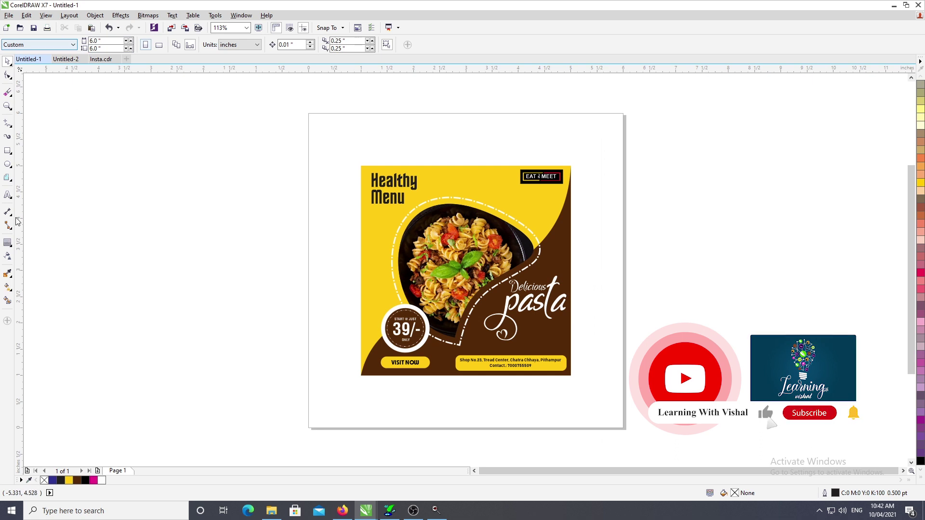
pyautogui.doubleClick(9, 151)
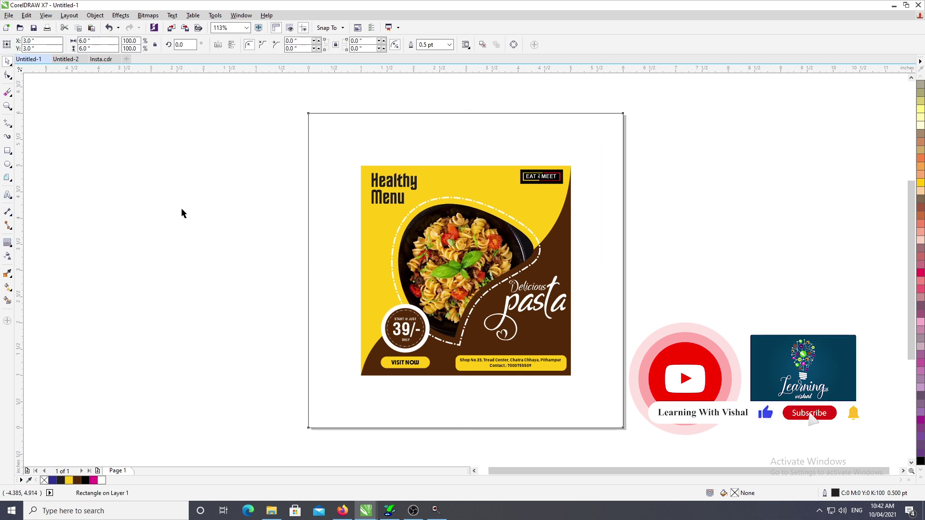
pyautogui.press('F4')
# Try filling the page-sized rectangle with yellow sampled from the poster.
pyautogui.click(7, 274)
pyautogui.press('space')
pyautogui.press('space')
pyautogui.click(452, 149)
pyautogui.click(436, 133)
pyautogui.press('space')
pyautogui.click(763, 117)
pyautogui.scroll(-4, 762, 120)
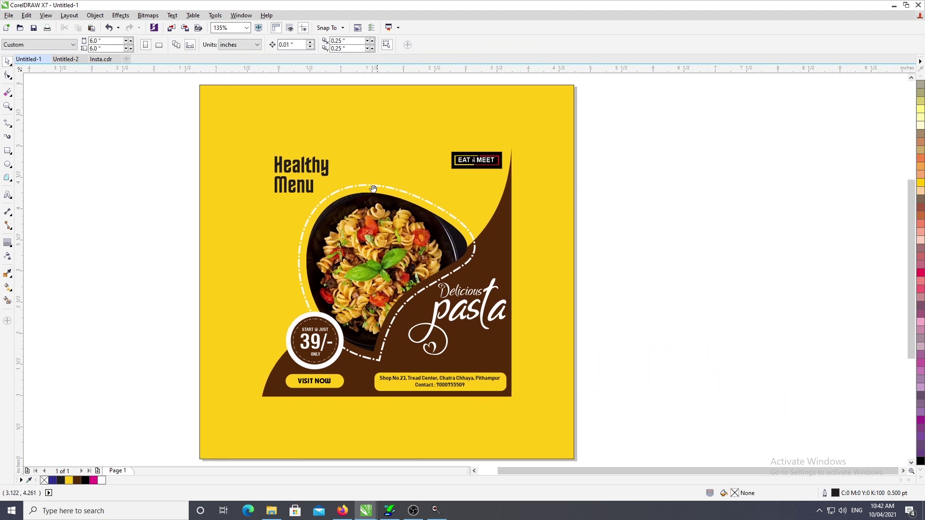
pyautogui.hotkey('ctrl', 'z')
# Fill the page-sized background rectangle with black and preview the finished poster full screen.
pyautogui.click(505, 160)
pyautogui.press('space')
pyautogui.press('space')
pyautogui.click(920, 461)
pyautogui.press('Escape')
pyautogui.click(442, 156)
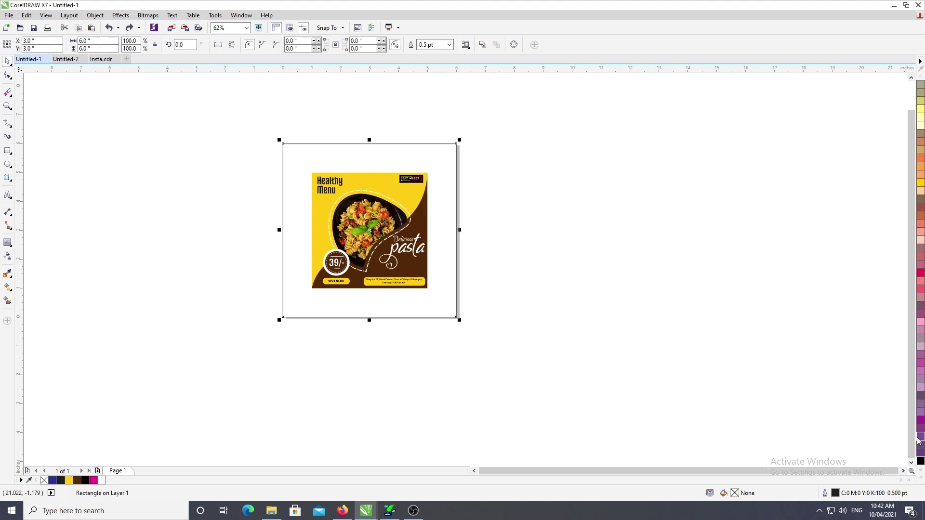
pyautogui.click(920, 461)
pyautogui.click(741, 293)
pyautogui.press('F4')
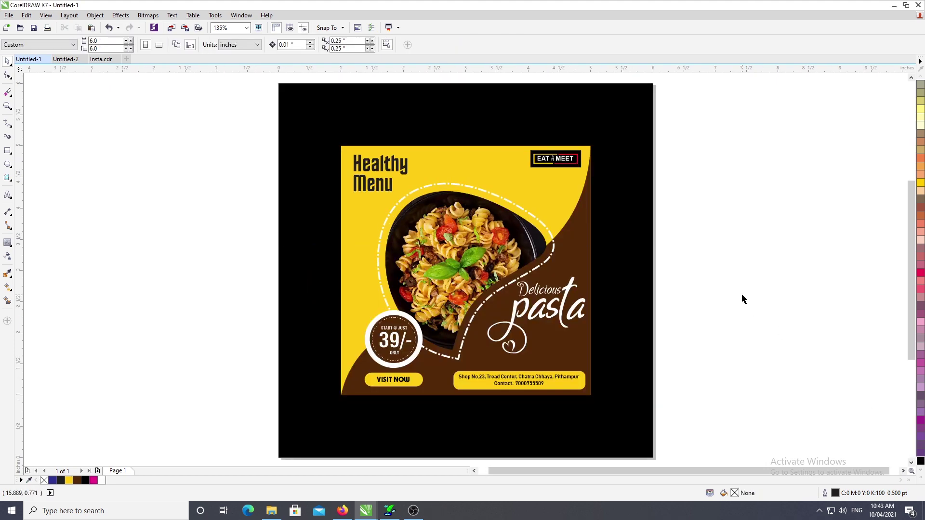
pyautogui.press('F9')
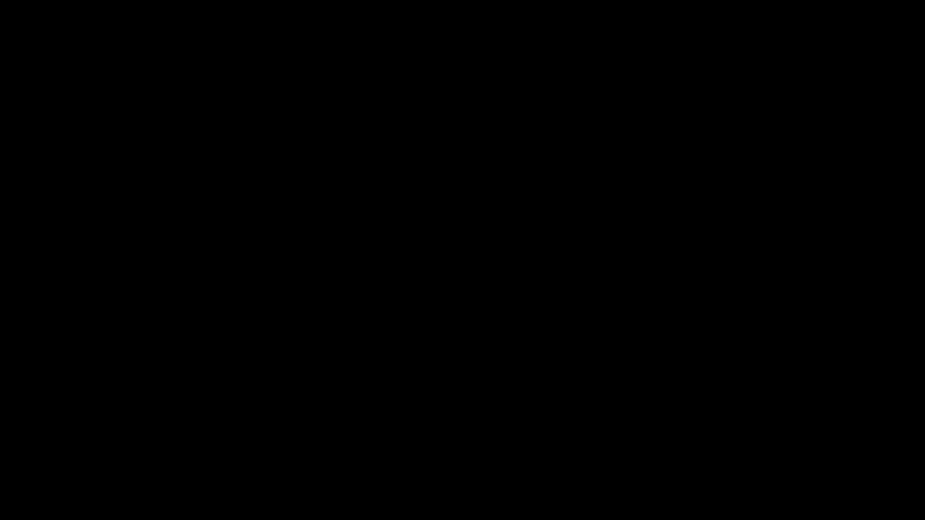